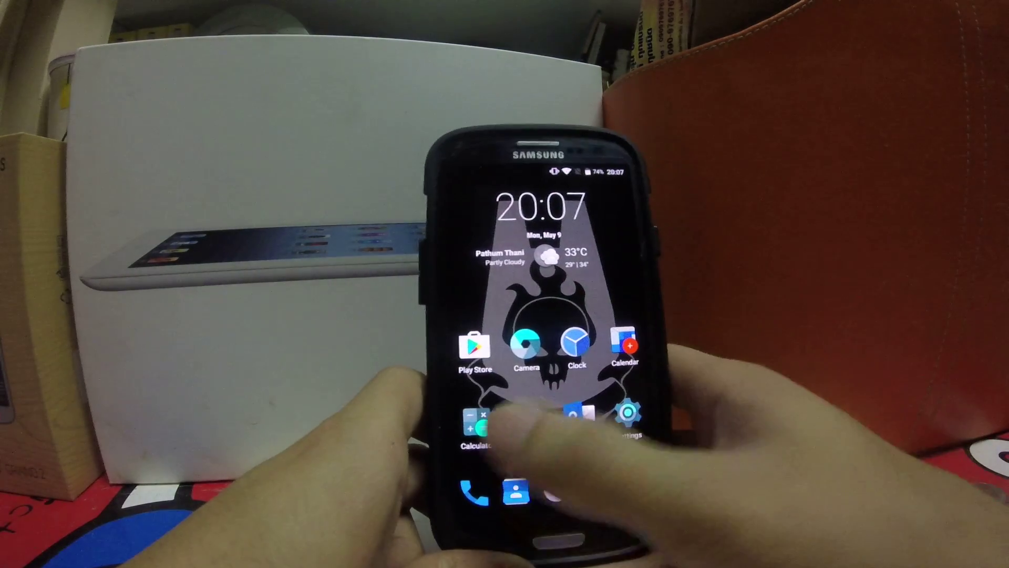
drag(643, 394, 551, 411)
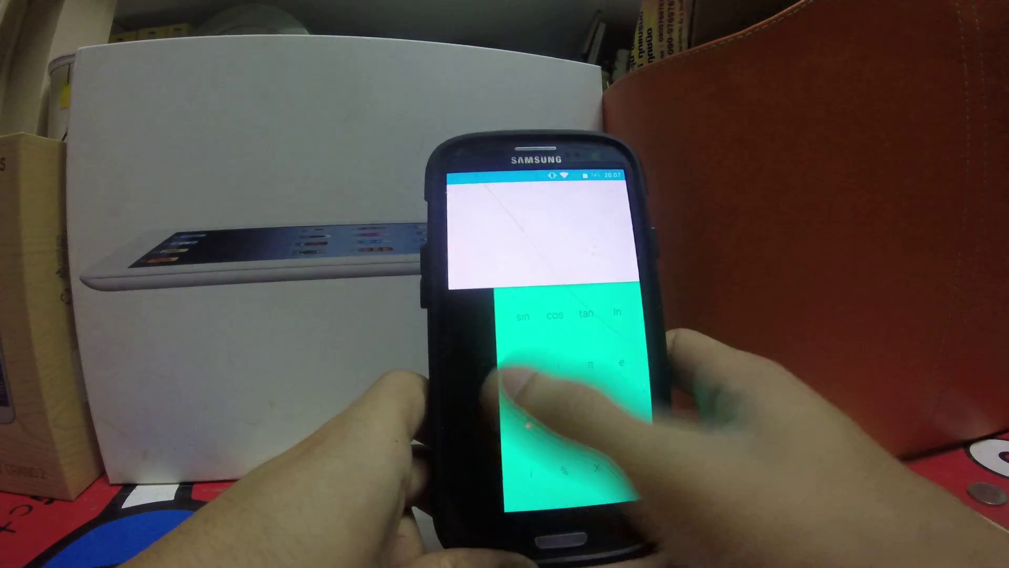
key(Escape)
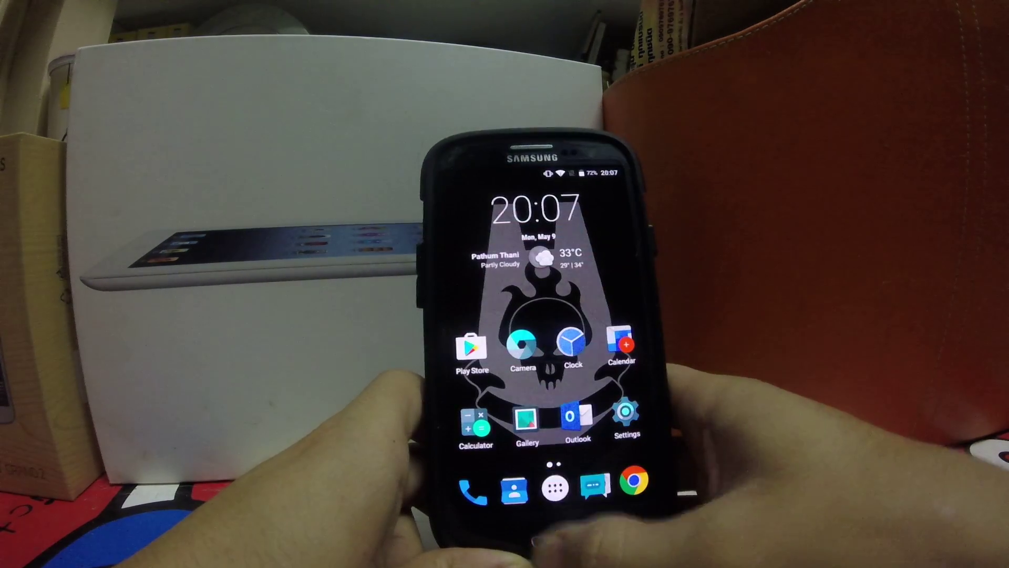
click(524, 412)
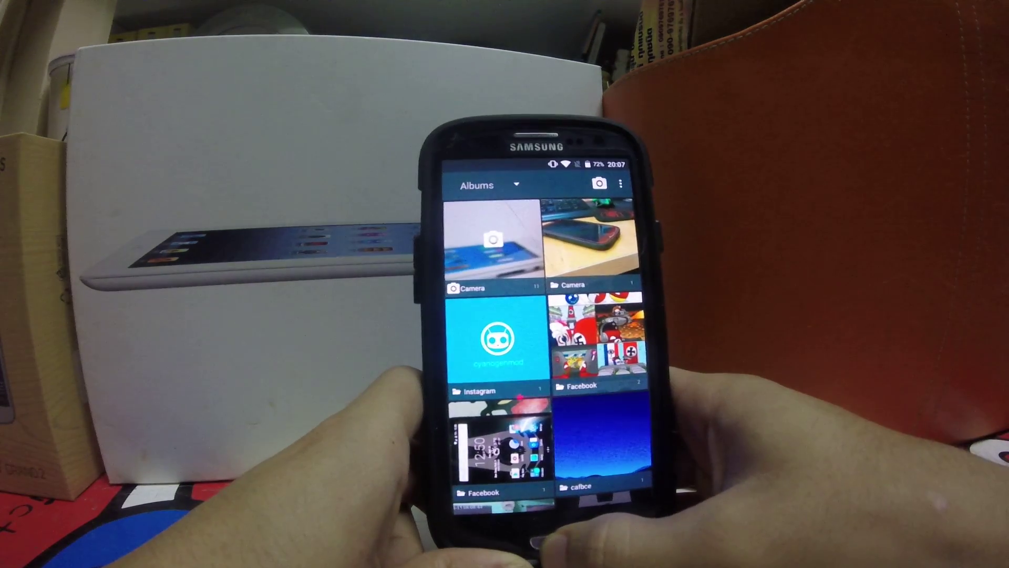
key(super)
drag(647, 372, 505, 370)
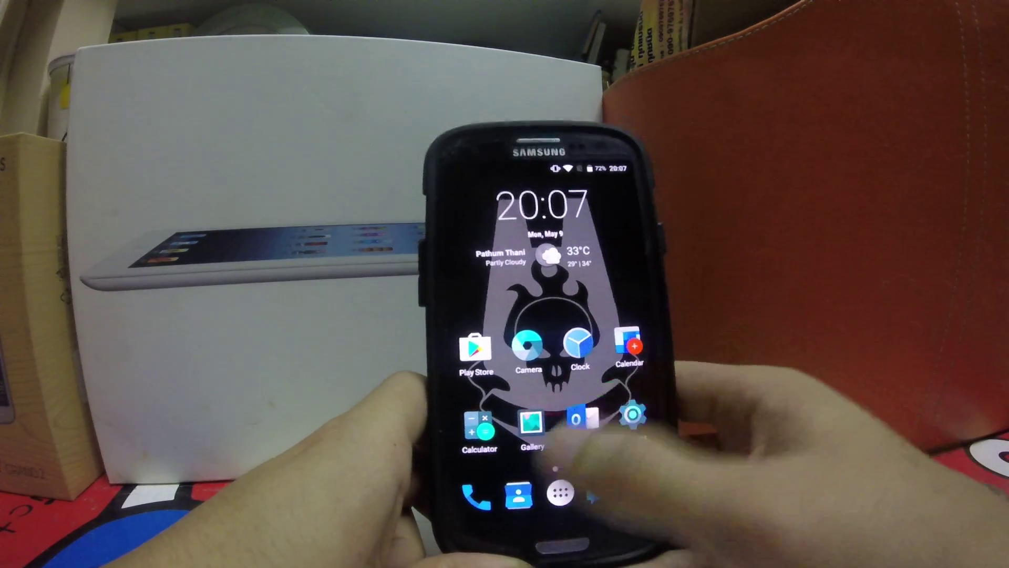
click(572, 341)
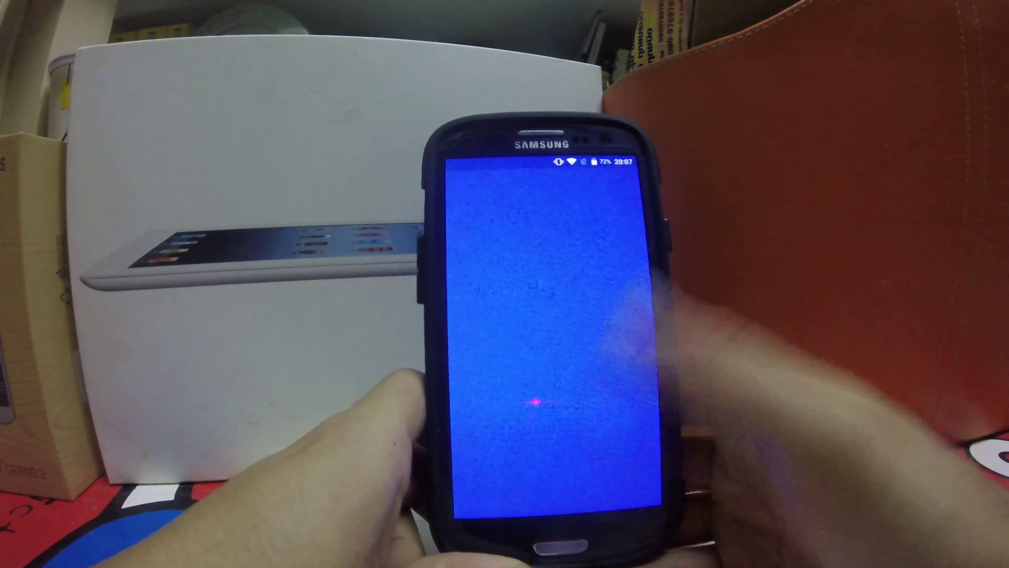
mouse_move(505, 394)
mouse_down()
mouse_move(600, 441)
mouse_move(520, 425)
mouse_move(473, 442)
mouse_up()
drag(547, 407, 473, 427)
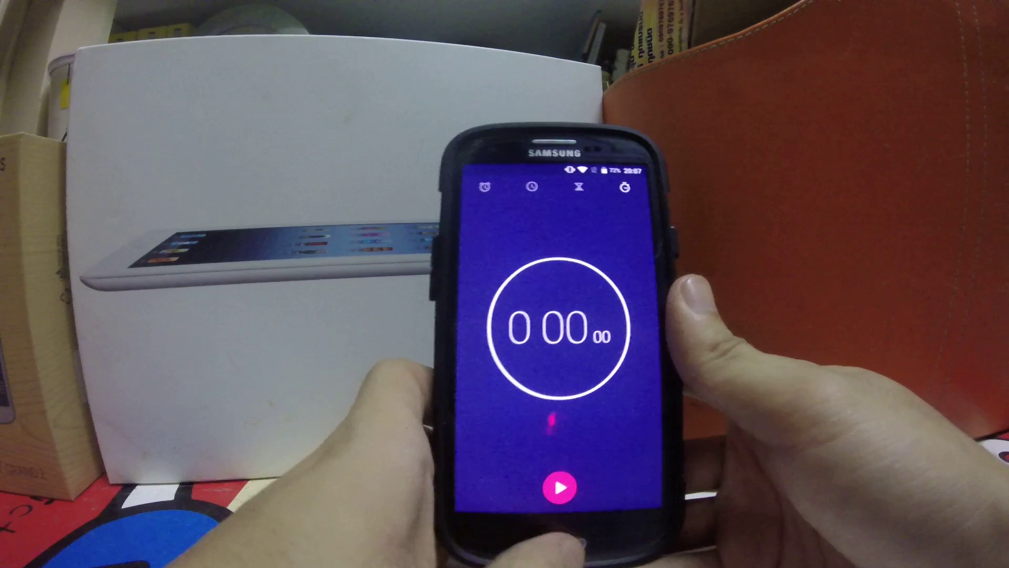
click(557, 544)
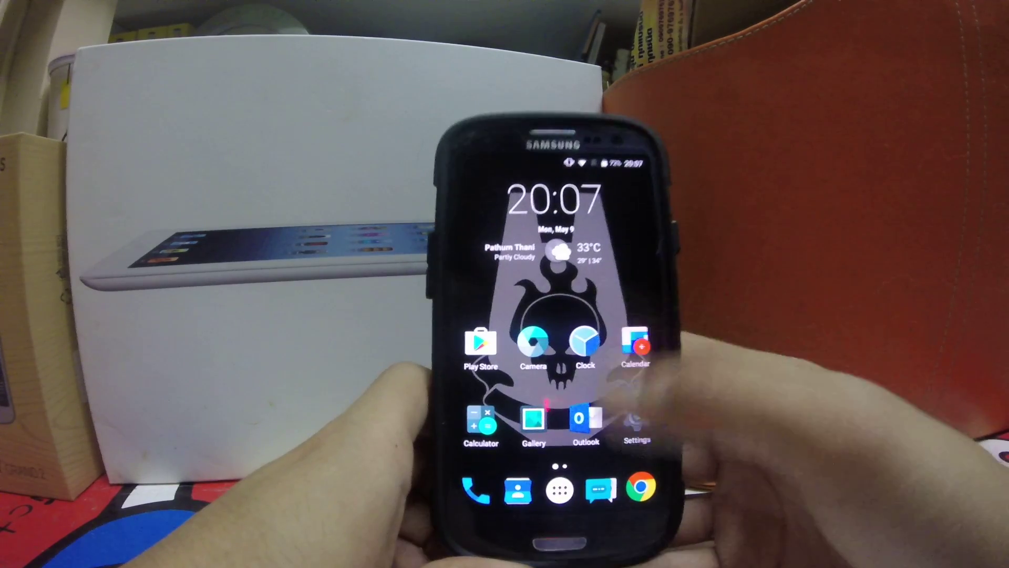
click(640, 418)
scroll(611, 331, down, 3)
scroll(599, 394, down, 3)
scroll(607, 371, up, 6)
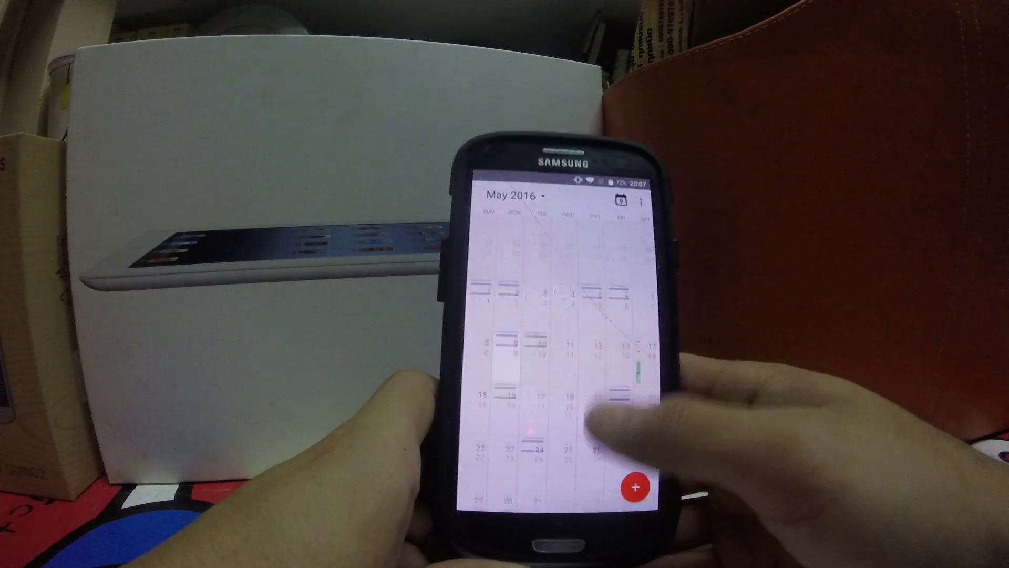
scroll(615, 371, down, 3)
key(Escape)
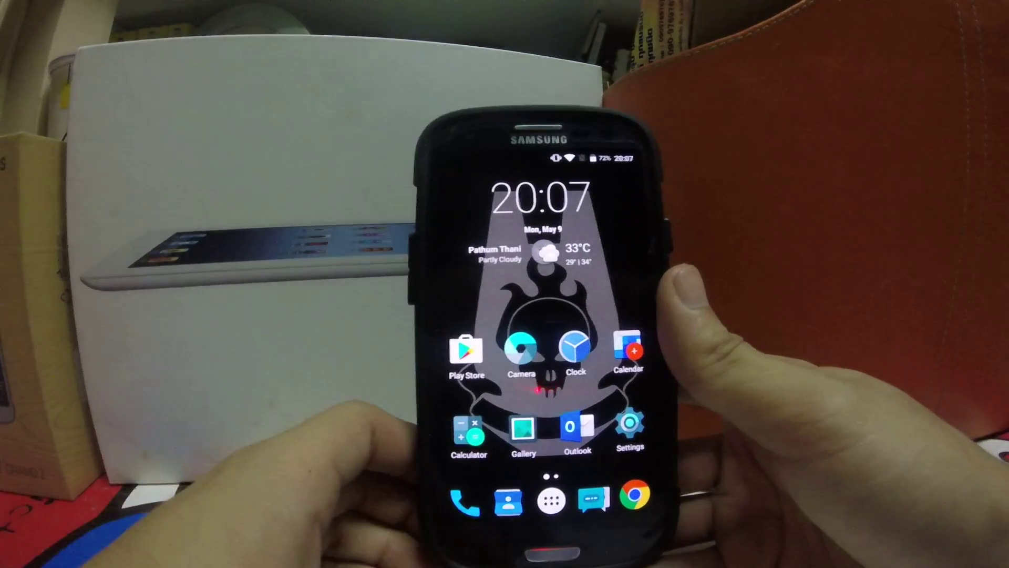
- Open the Phone dialer and bring up its dialpad to enter a number
click(623, 341)
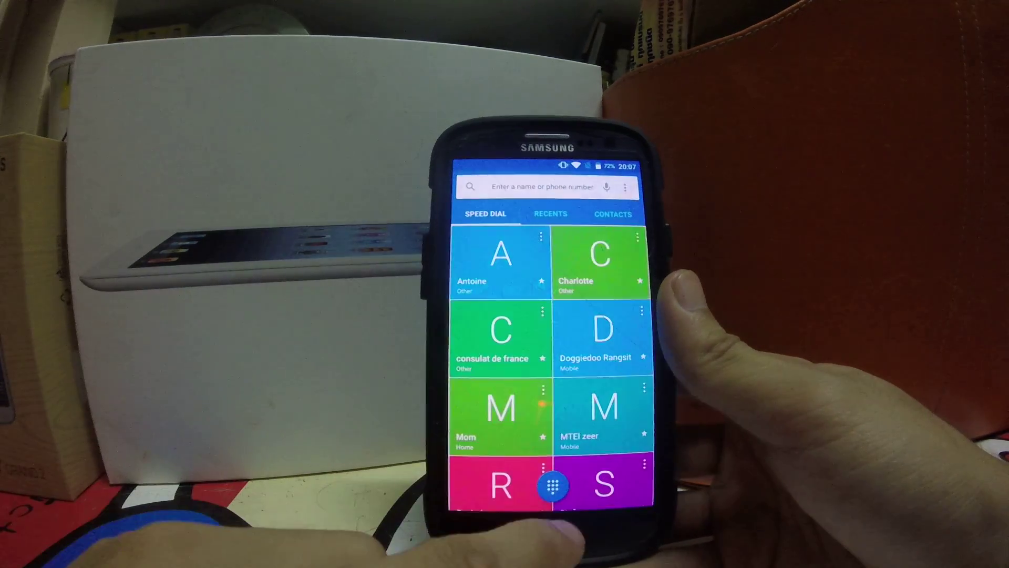
click(553, 488)
click(618, 540)
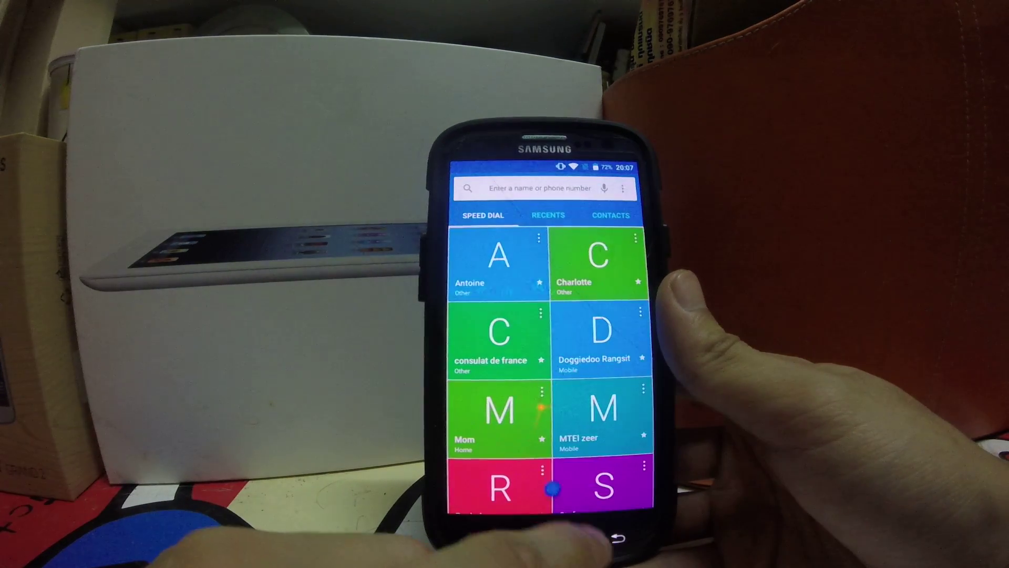
click(553, 487)
text(8405)
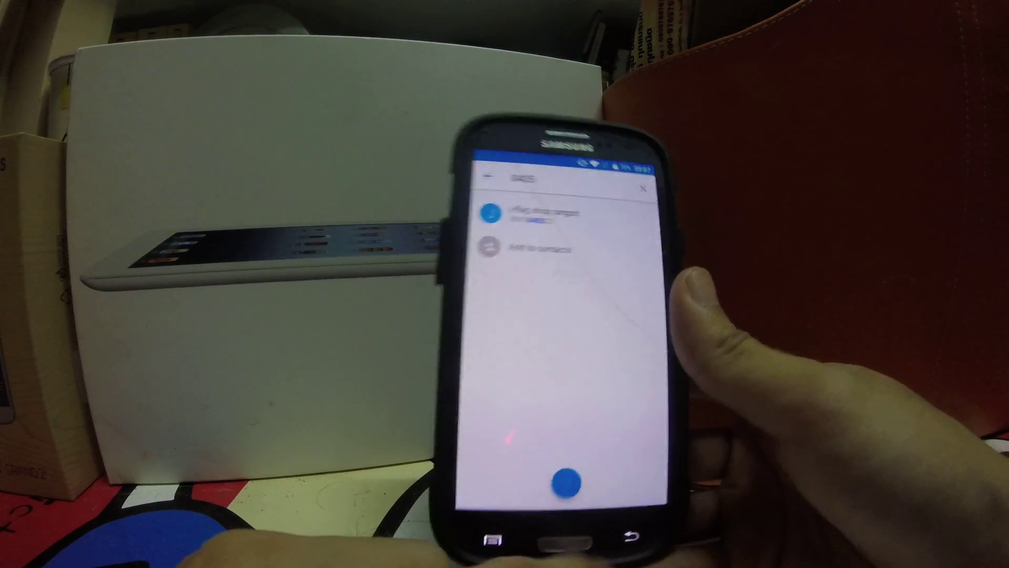
- Preview Contacts, then Messaging from the other home screen page, returning home each time
click(562, 546)
click(517, 547)
click(563, 544)
drag(623, 438, 505, 442)
click(608, 485)
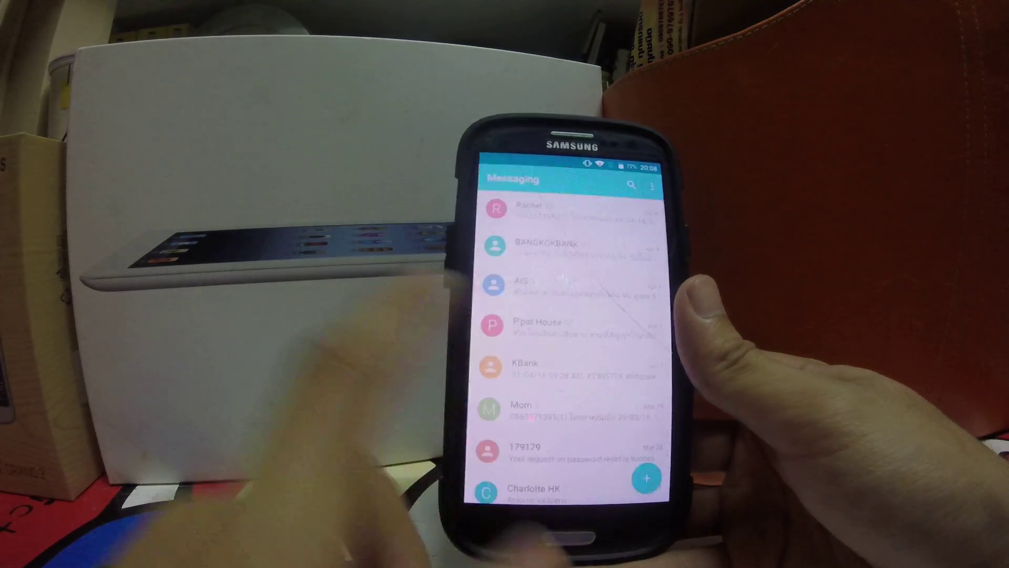
scroll(572, 347, down, 5)
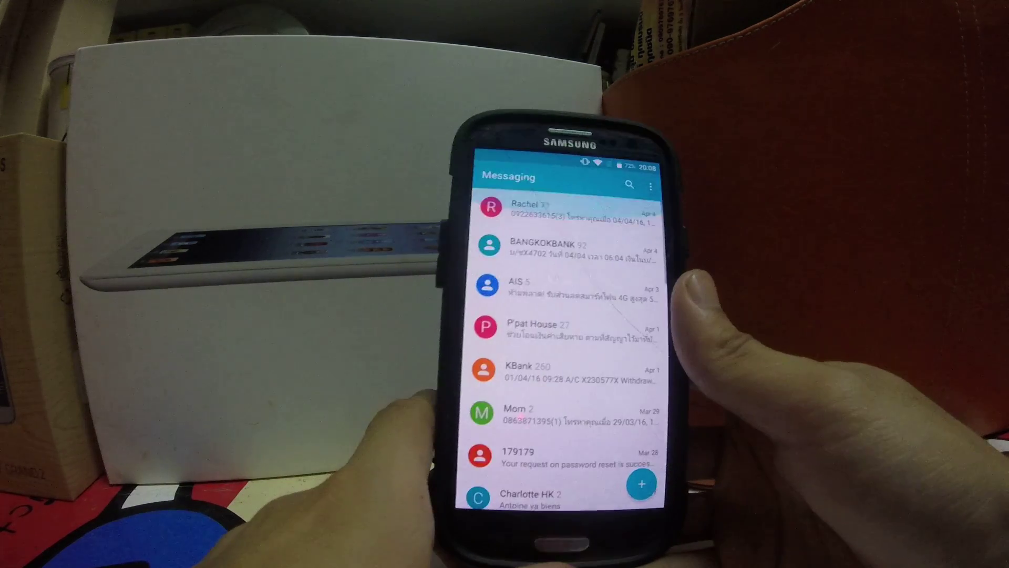
key(Home)
- Open the app drawer from the dock to list all installed apps
click(562, 480)
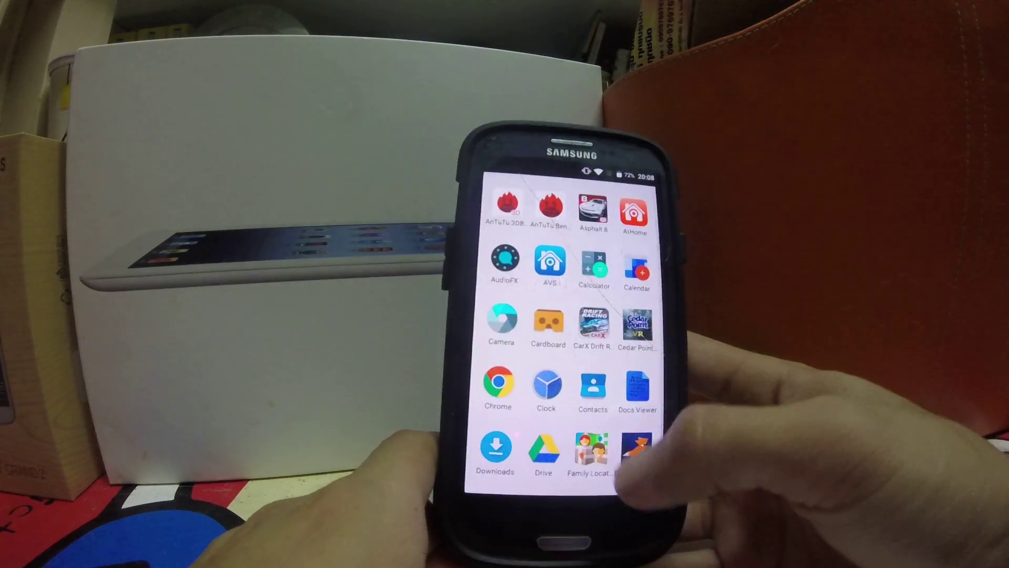
scroll(571, 331, down, 10)
scroll(572, 332, up, 10)
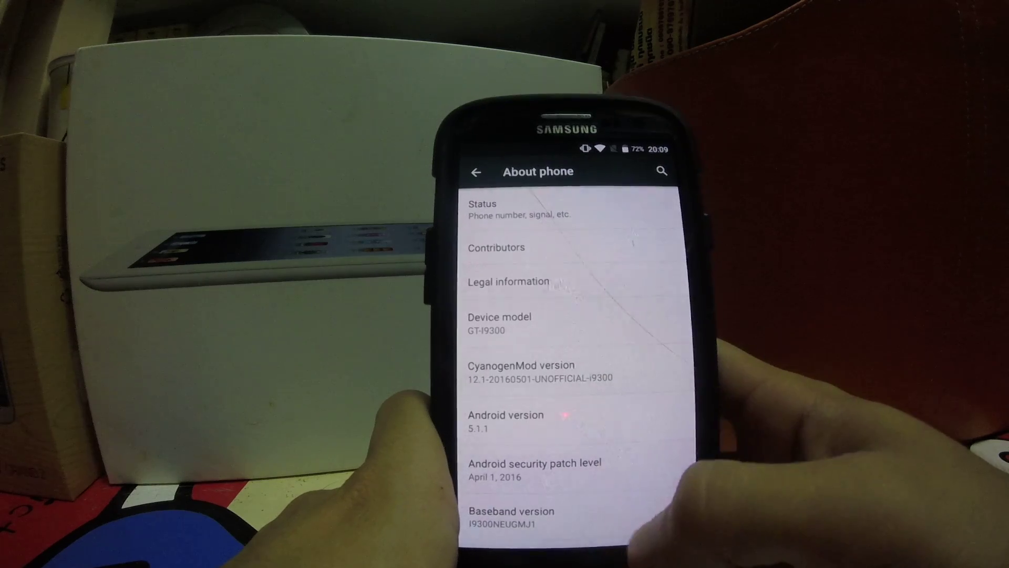
scroll(619, 355, down, 5)
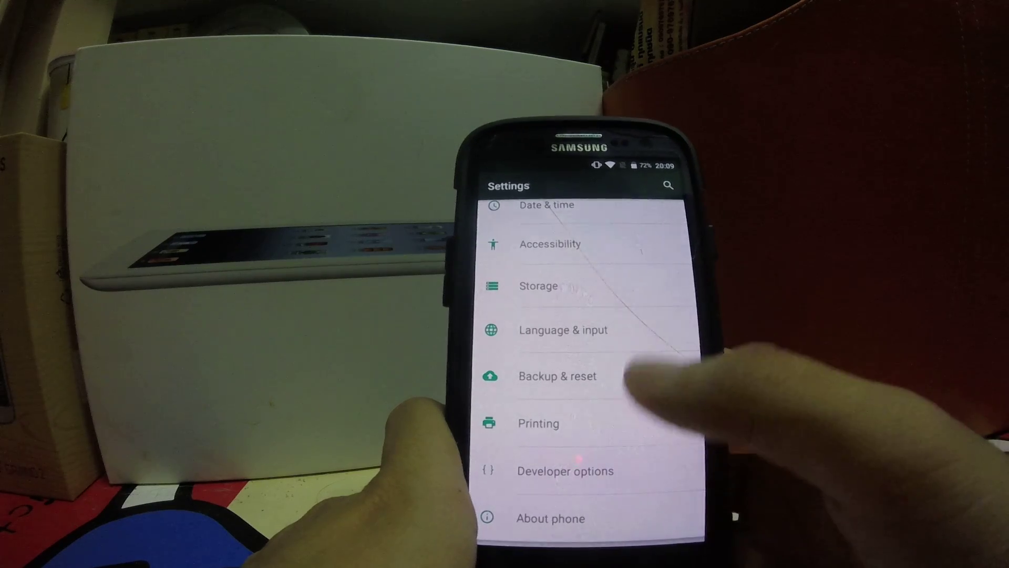
- View Developer options and the empty Printing page, backing out to Settings after each
click(566, 470)
scroll(592, 394, down, 5)
scroll(631, 457, up, 2)
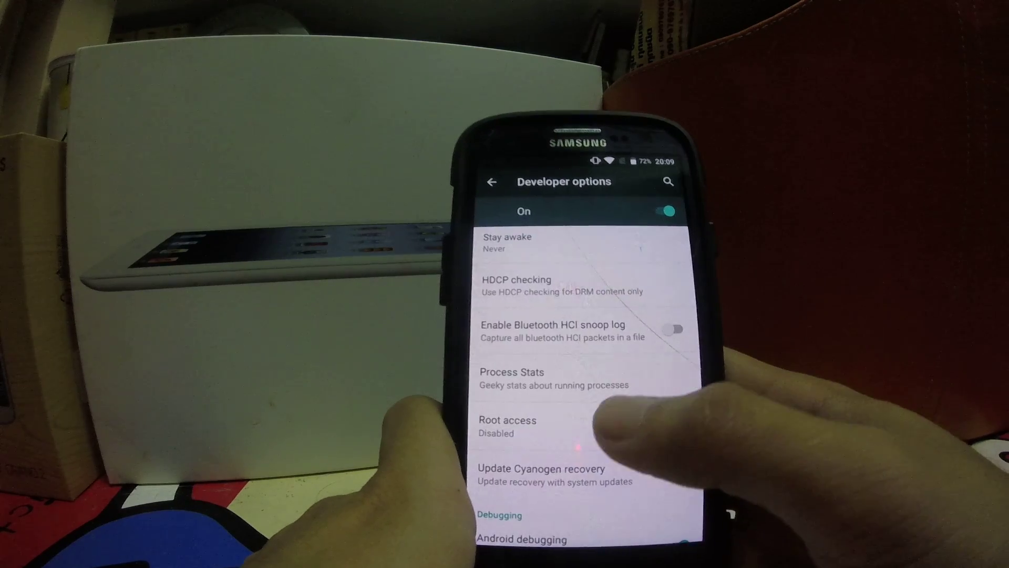
scroll(615, 474, down, 2)
scroll(588, 378, down, 1)
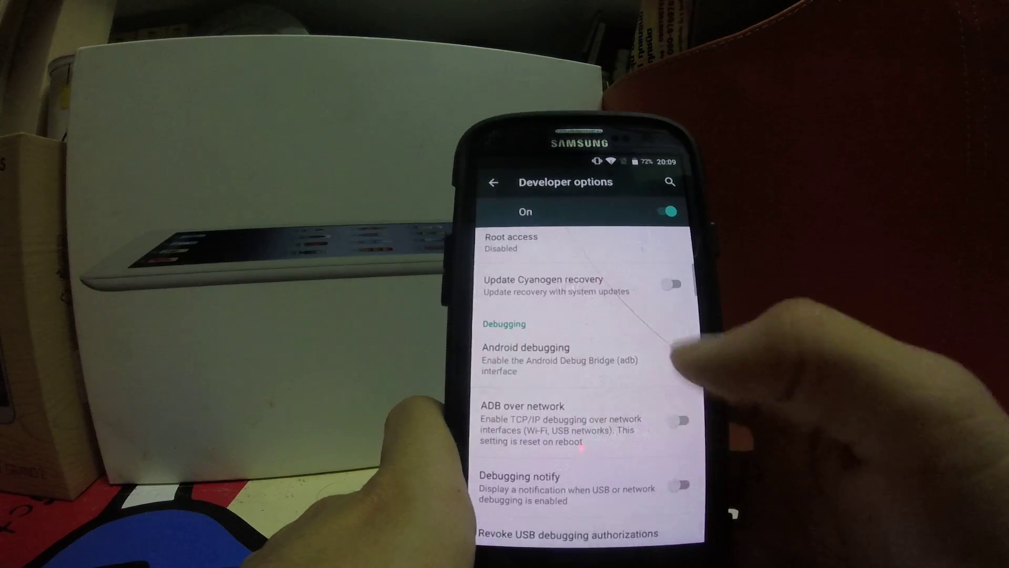
scroll(587, 379, down, 3)
scroll(588, 378, down, 4)
key(Escape)
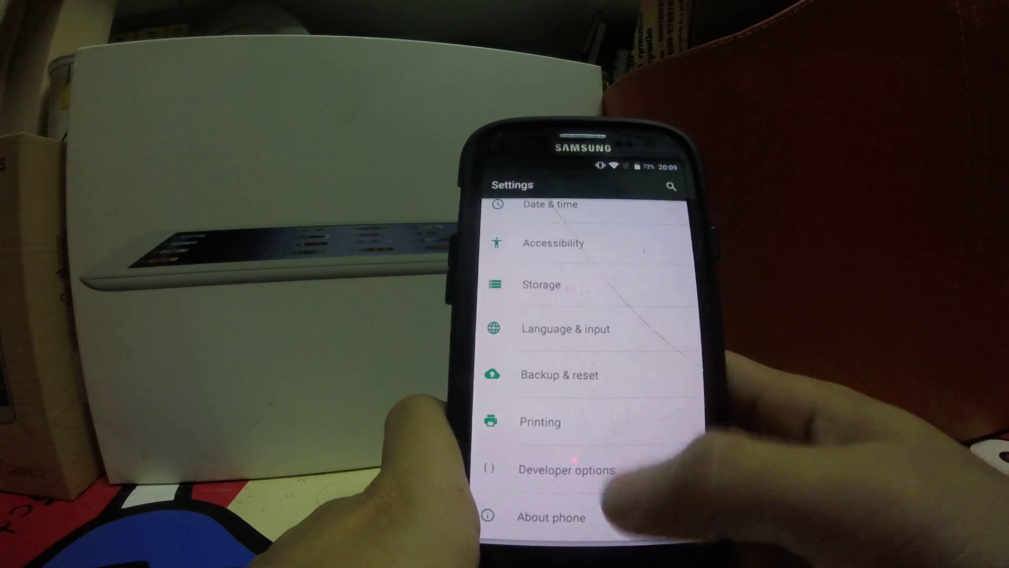
scroll(599, 355, up, 1)
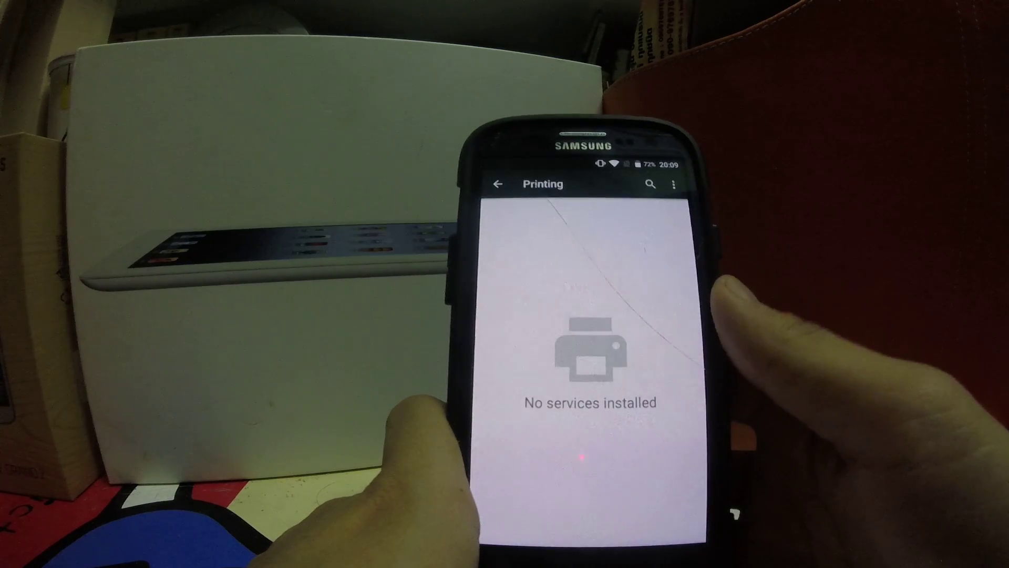
key(Escape)
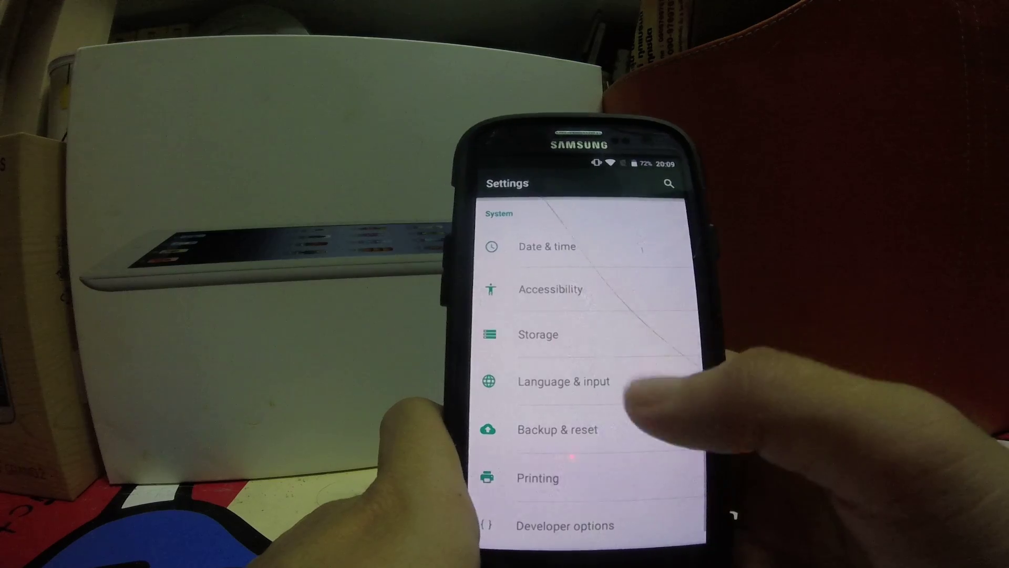
- Return to the home screen and reopen Settings from the quick settings shade
key(Escape)
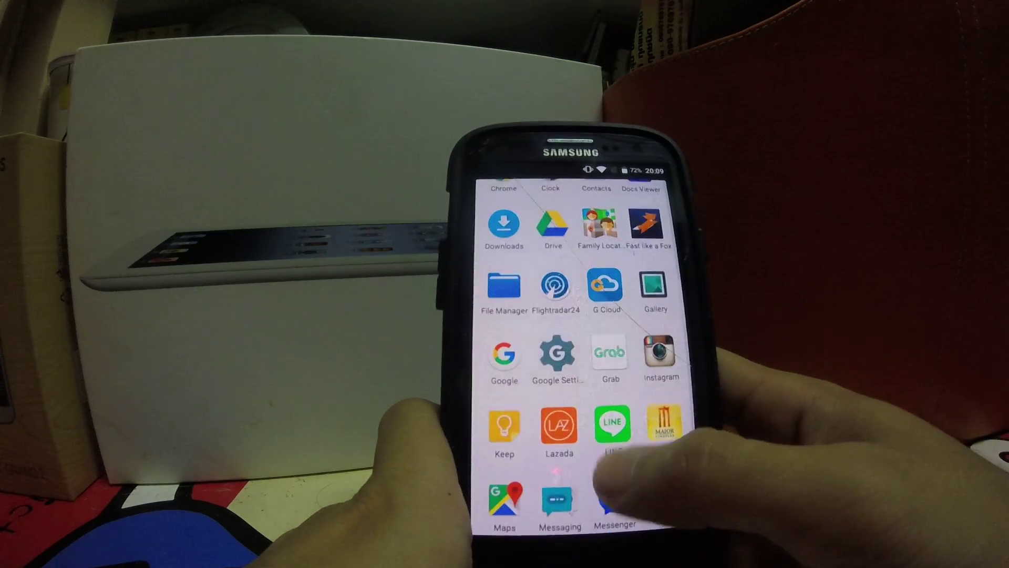
scroll(599, 355, down, 2)
key(Escape)
drag(583, 170, 583, 355)
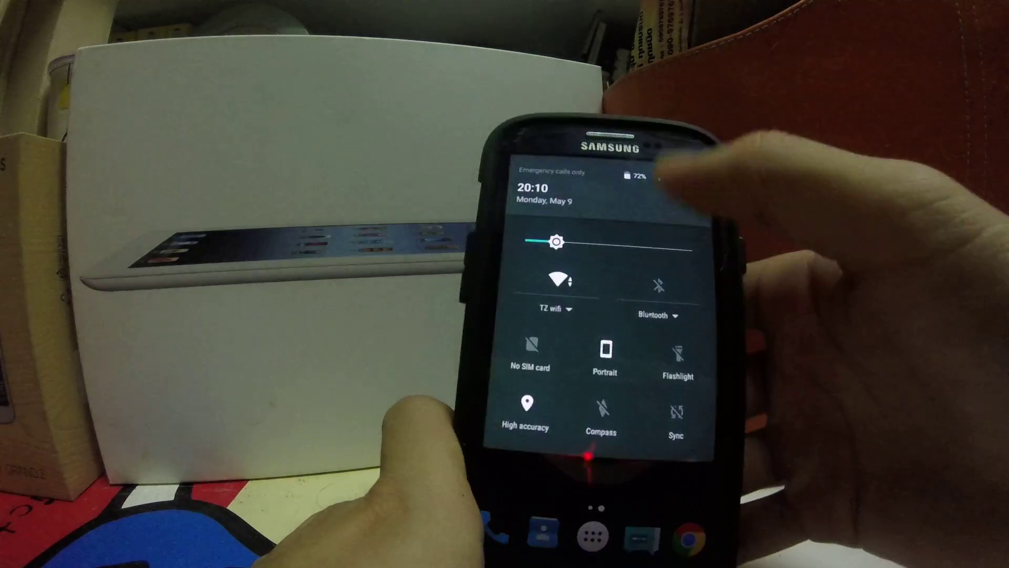
click(590, 145)
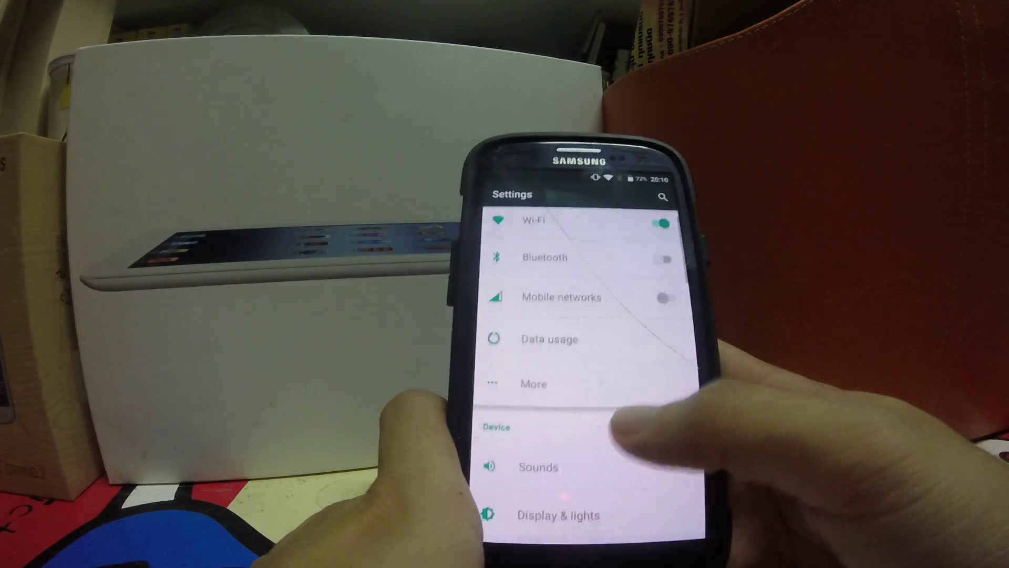
scroll(591, 378, down, 2)
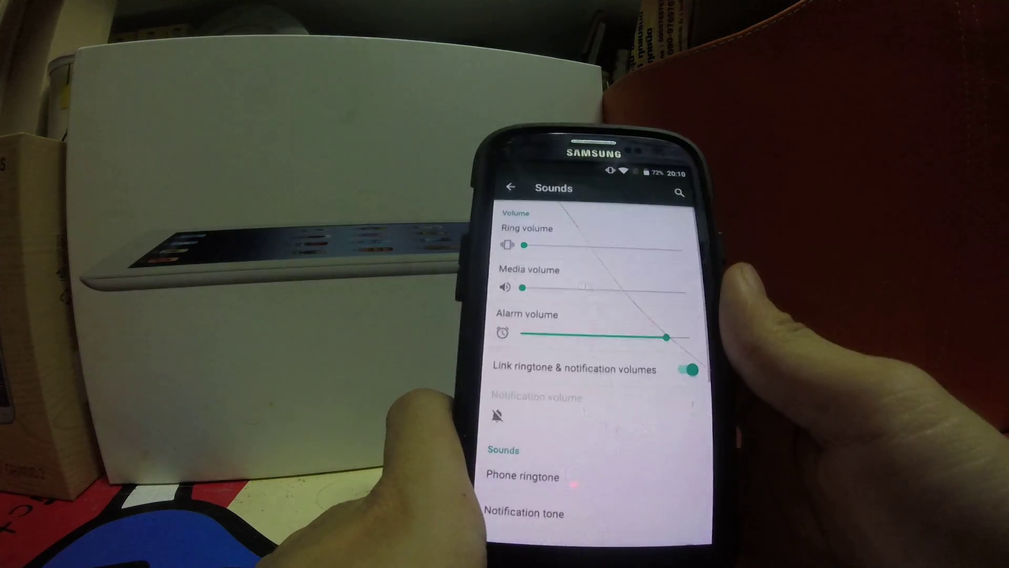
- In Display & lights LiveDisplay, switch Reduce power consumption on, off, then on again
key(Escape)
click(567, 392)
scroll(591, 379, down, 2)
scroll(592, 379, down, 1)
scroll(591, 379, up, 2)
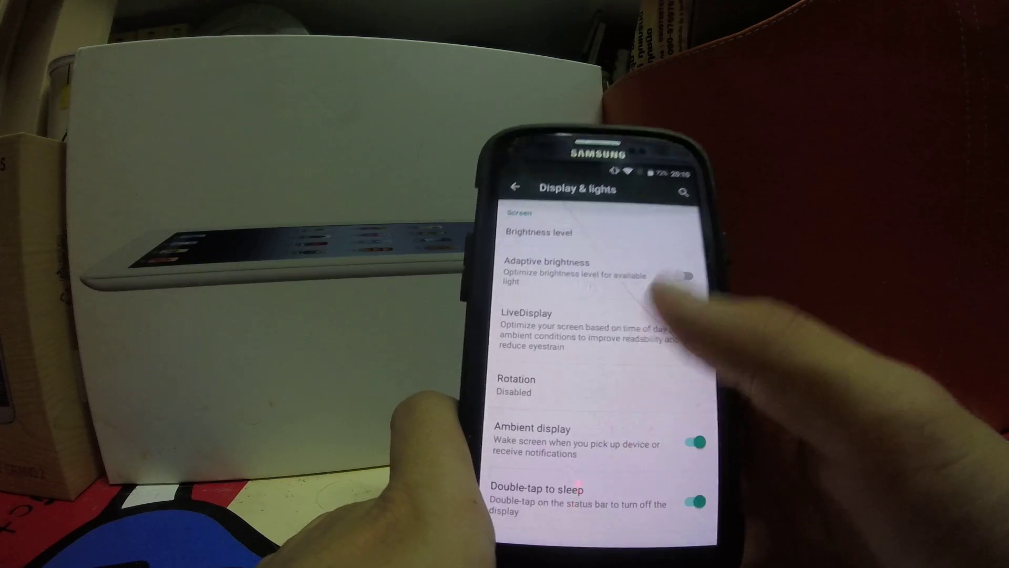
scroll(592, 379, down, 1)
scroll(592, 332, up, 1)
click(552, 312)
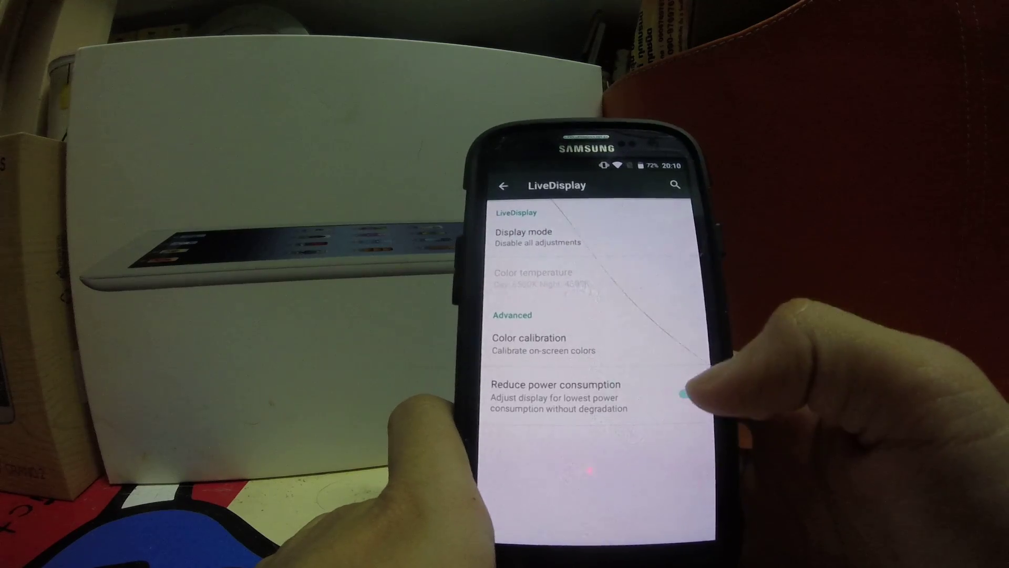
click(687, 393)
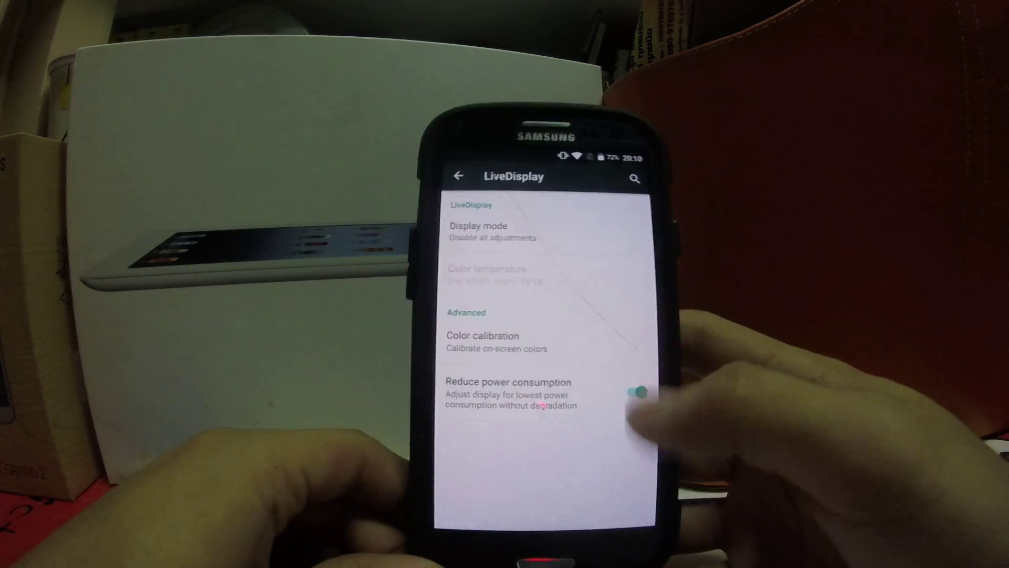
click(638, 392)
click(637, 391)
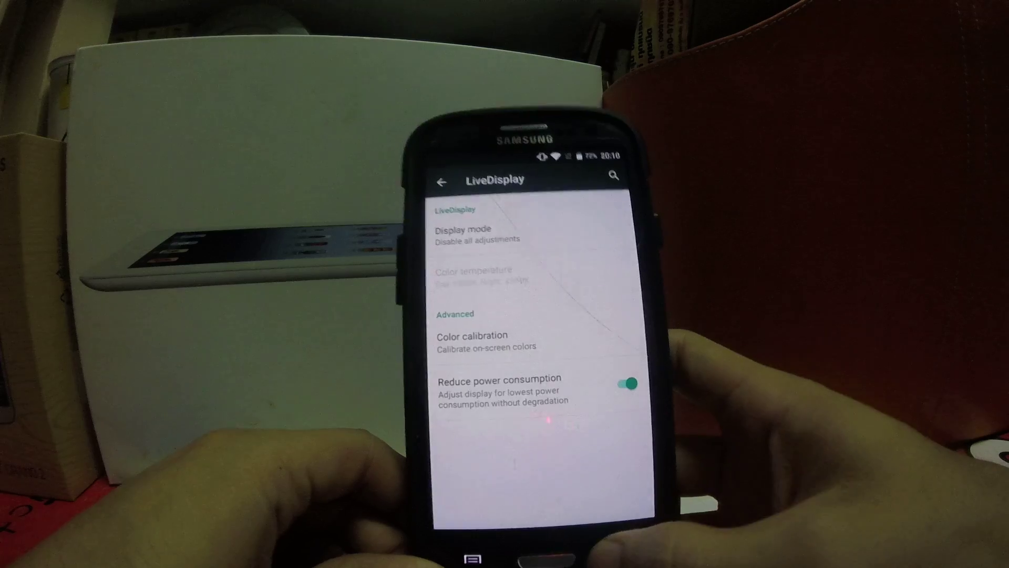
click(615, 558)
scroll(599, 354, down, 5)
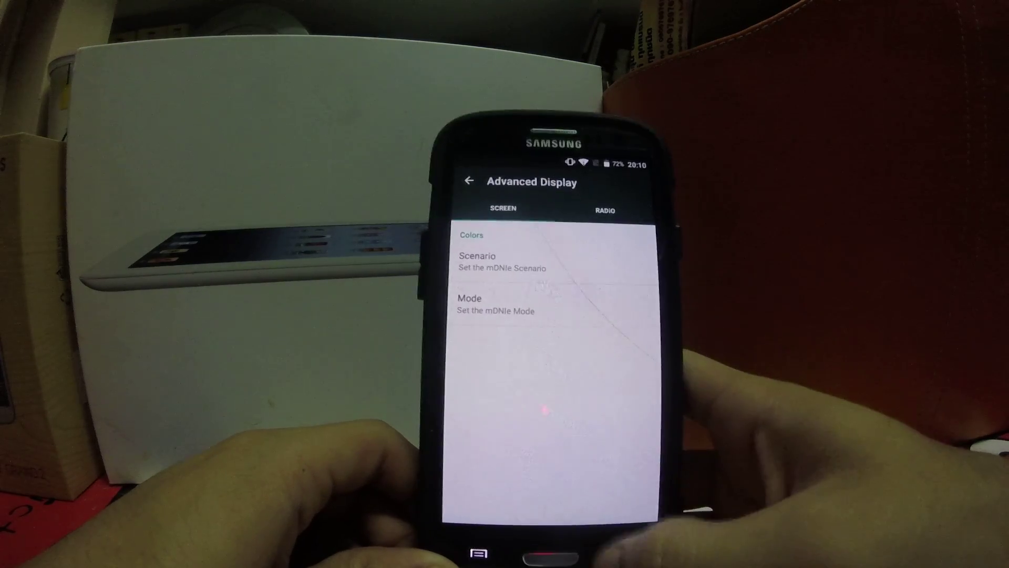
- In Daydream, check the When to daydream options and start the Clock daydream now
click(623, 558)
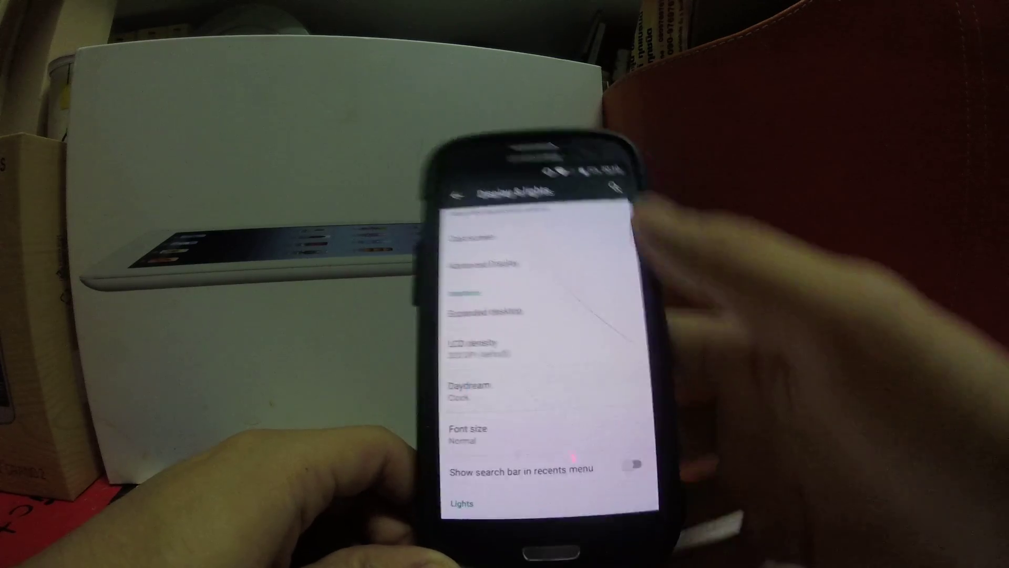
click(485, 394)
click(659, 181)
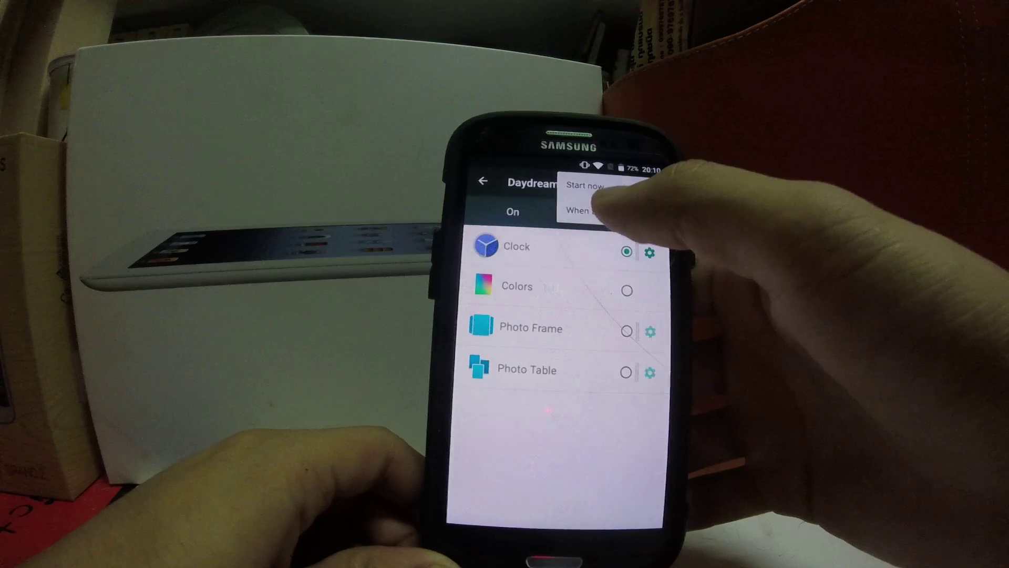
click(593, 209)
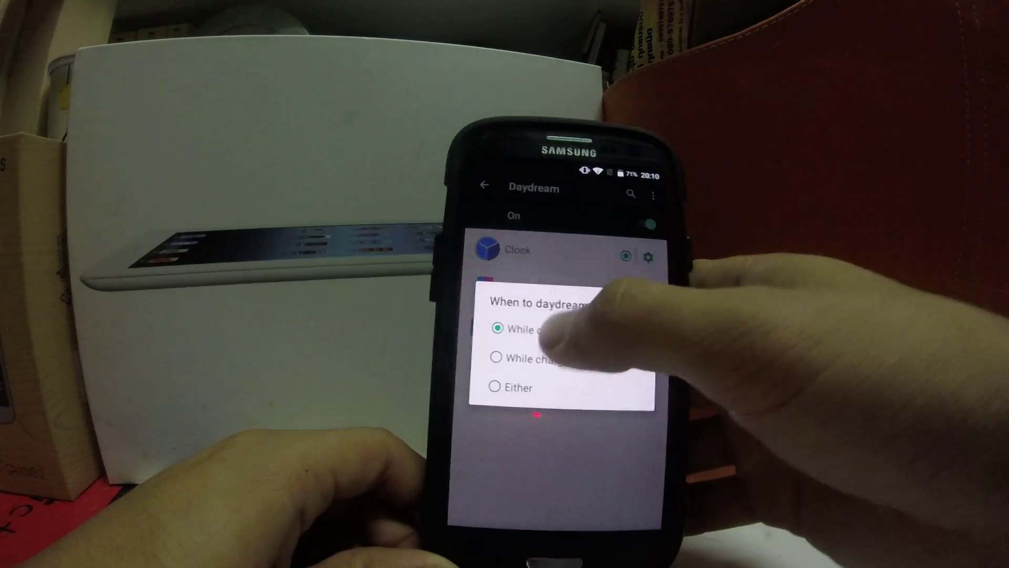
click(537, 328)
click(650, 194)
click(593, 212)
click(670, 348)
click(658, 180)
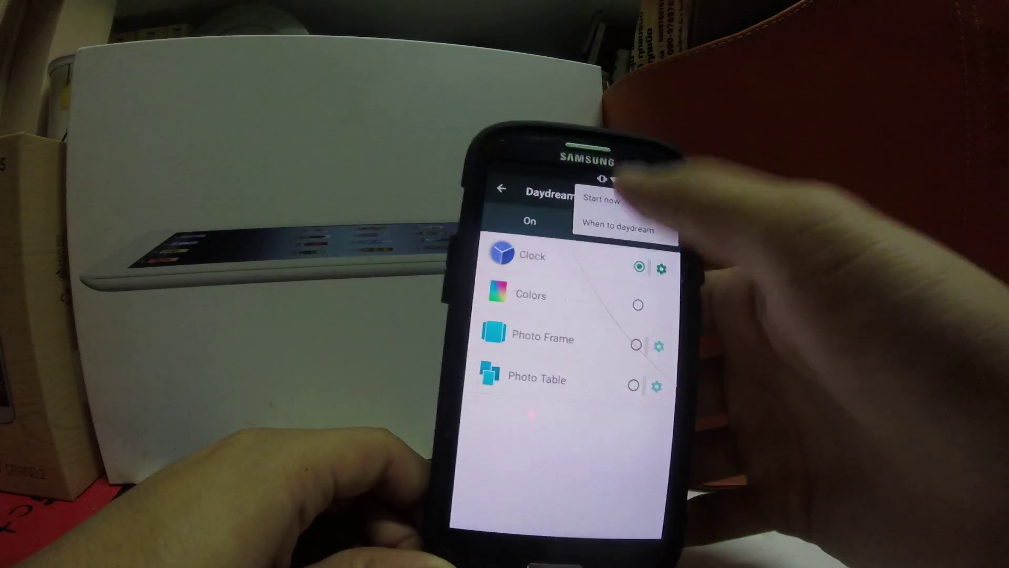
click(588, 191)
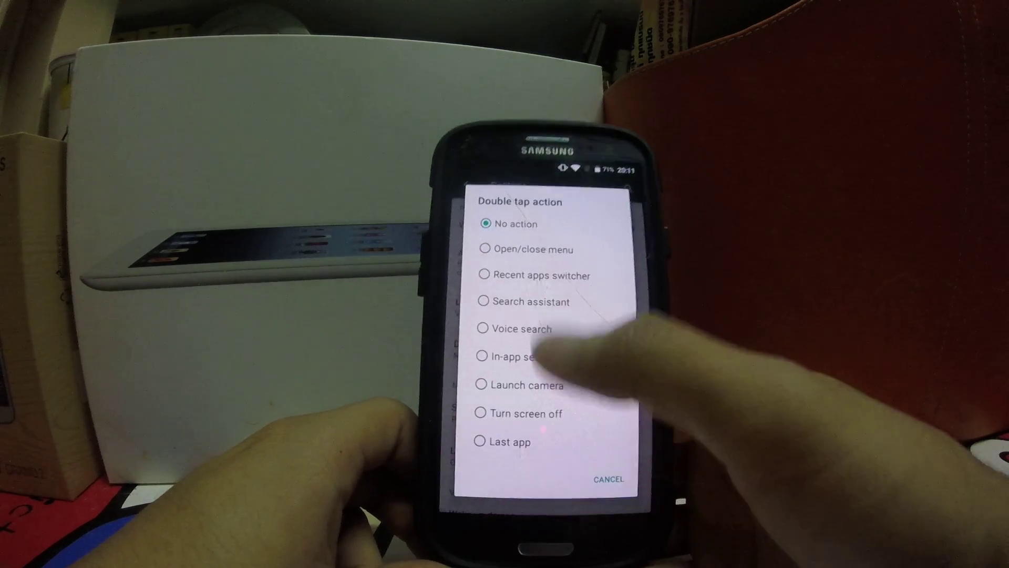
- Enable the on-screen nav bar in Buttons, then try Recents and return home
key(Escape)
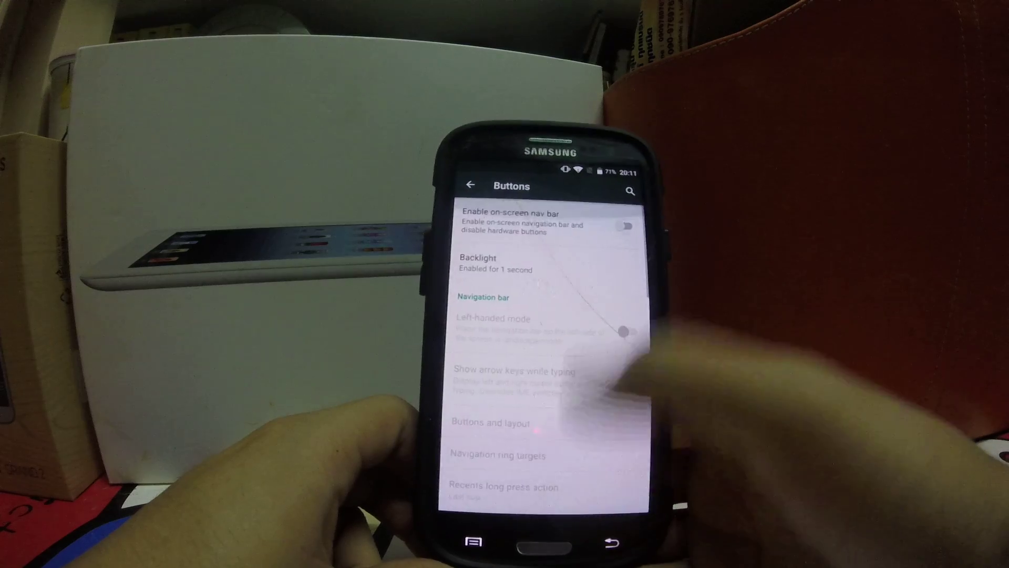
click(625, 227)
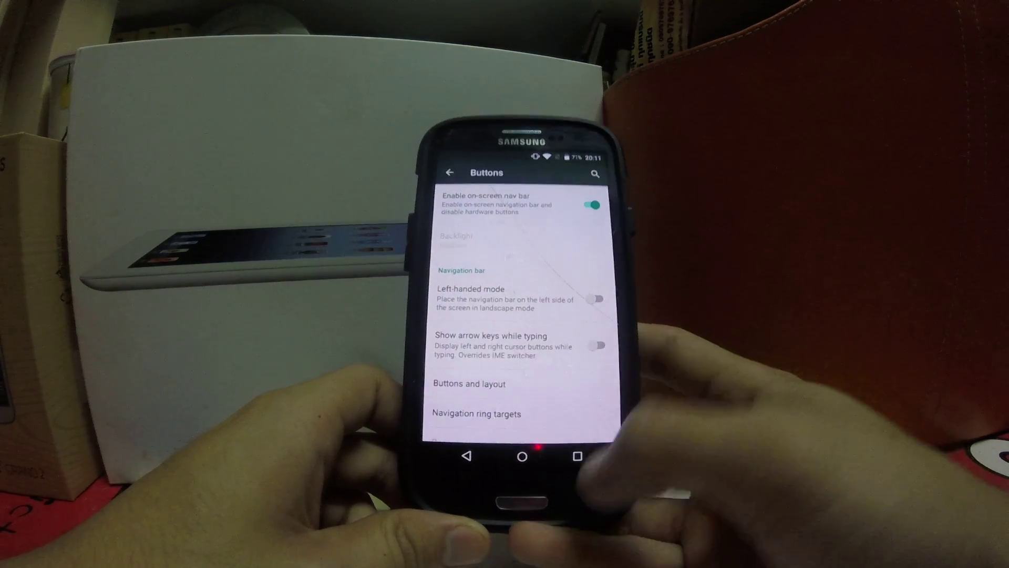
click(580, 461)
mouse_move(630, 248)
mouse_down()
mouse_move(586, 428)
mouse_move(583, 268)
mouse_up()
click(541, 468)
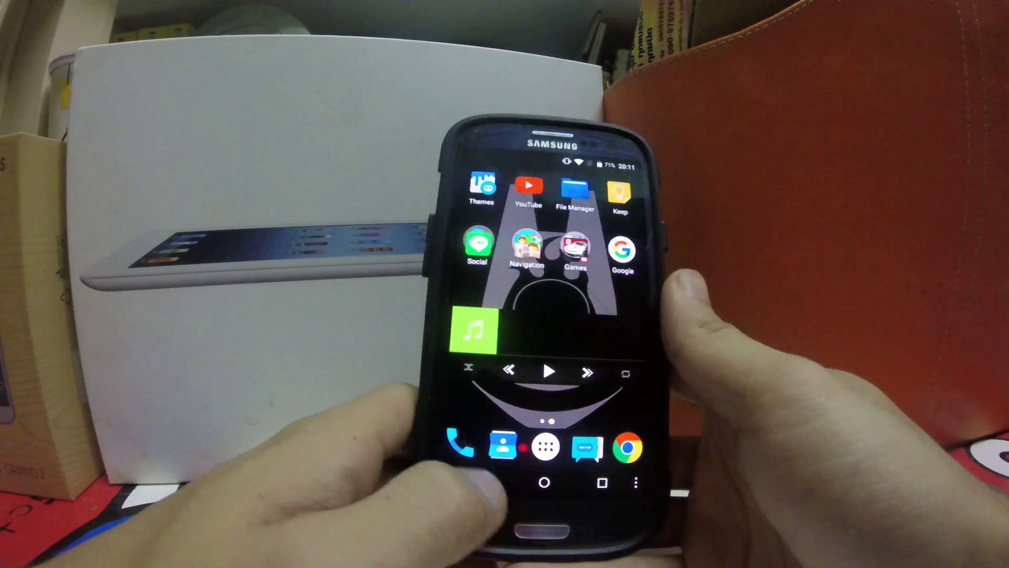
- Switch to a recent app card, go home, and reopen the Recents stack
click(548, 371)
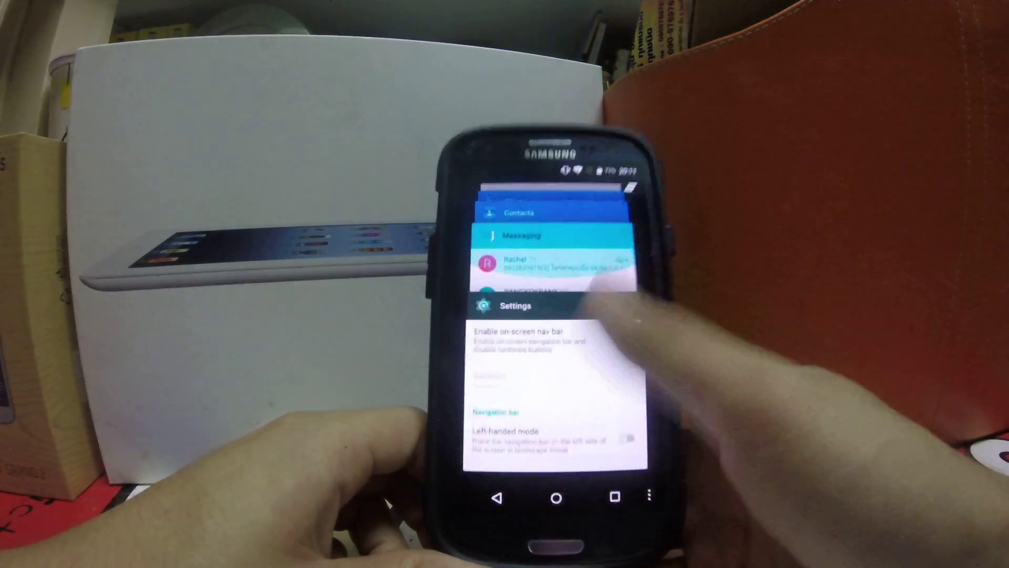
scroll(553, 331, up, 5)
scroll(552, 331, down, 5)
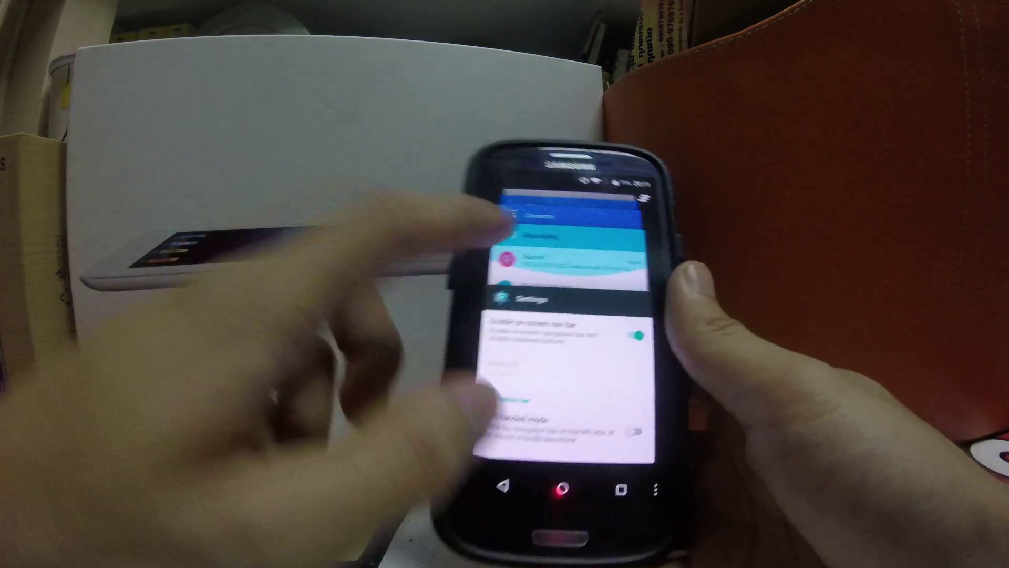
scroll(556, 332, up, 5)
scroll(556, 331, down, 5)
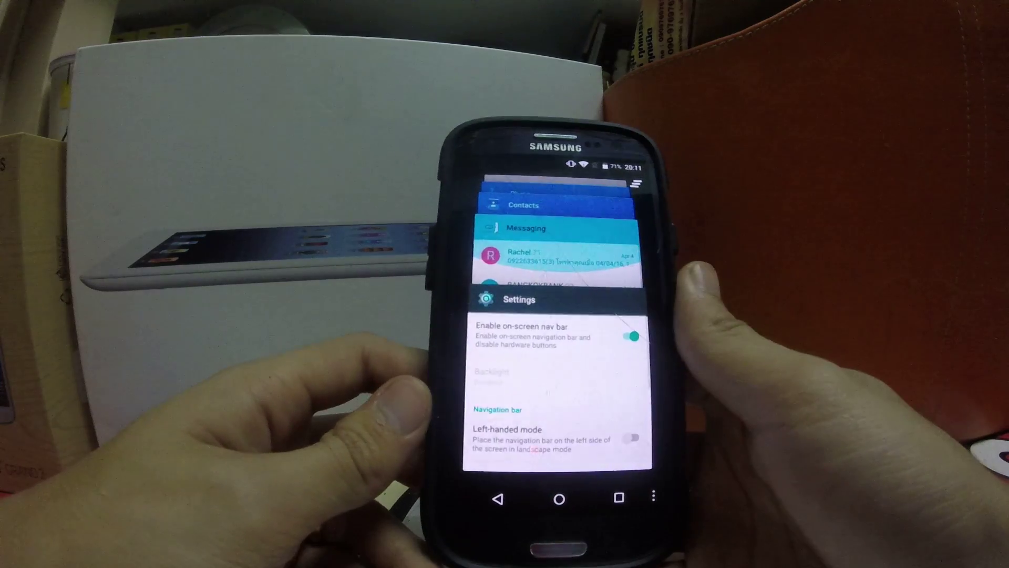
scroll(552, 315, down, 5)
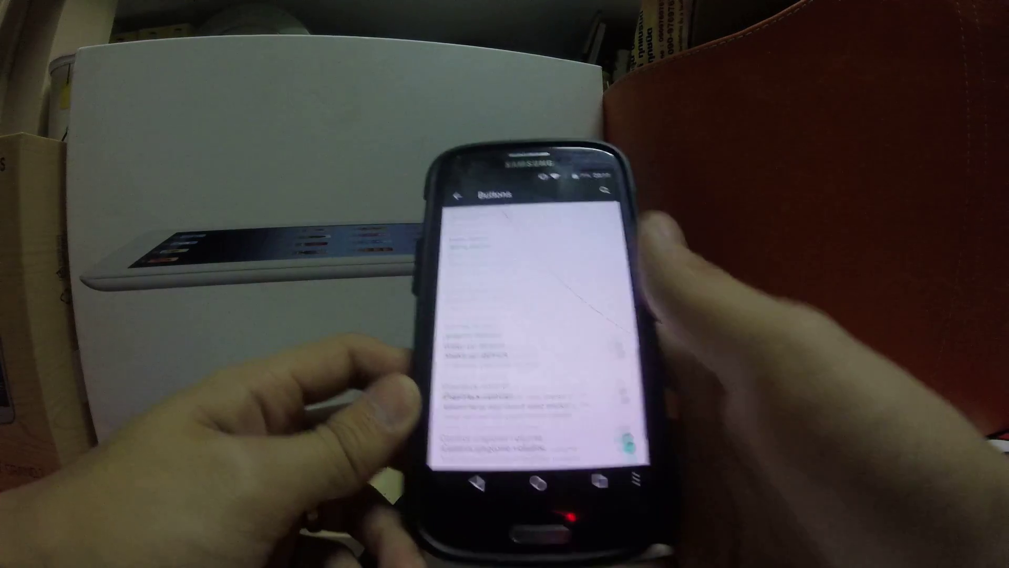
click(530, 475)
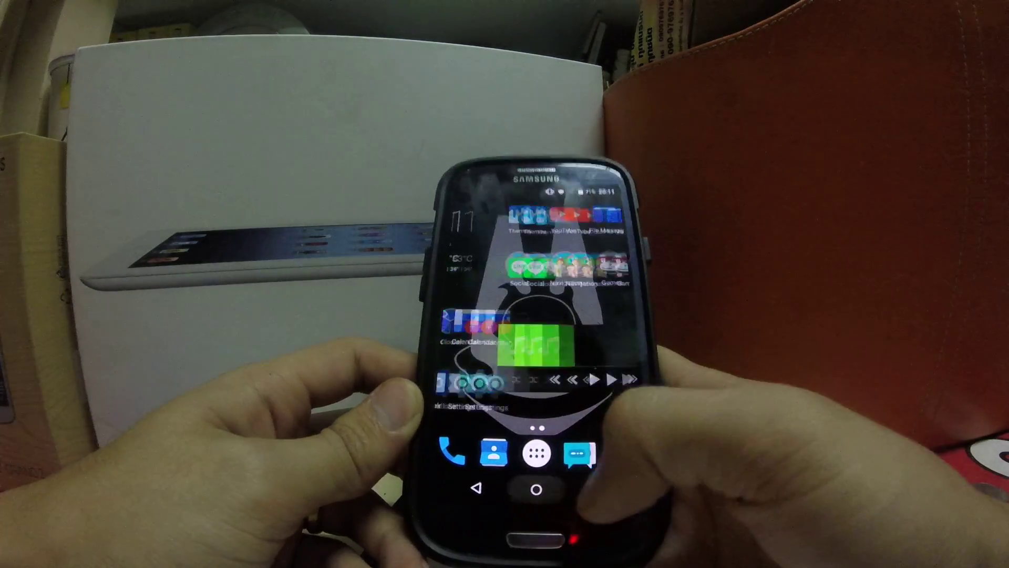
click(600, 489)
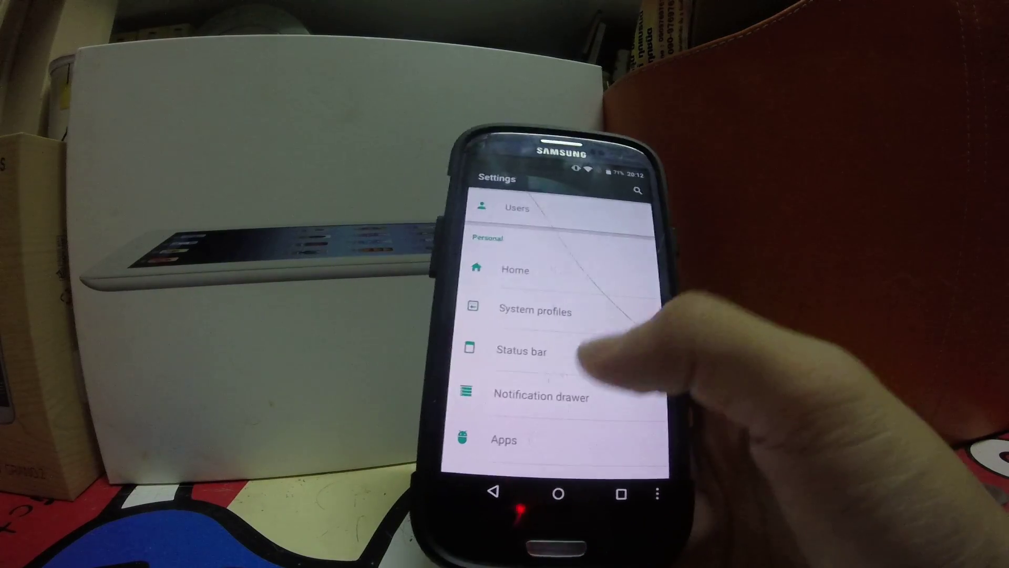
- Open System profiles from the Settings list
click(619, 268)
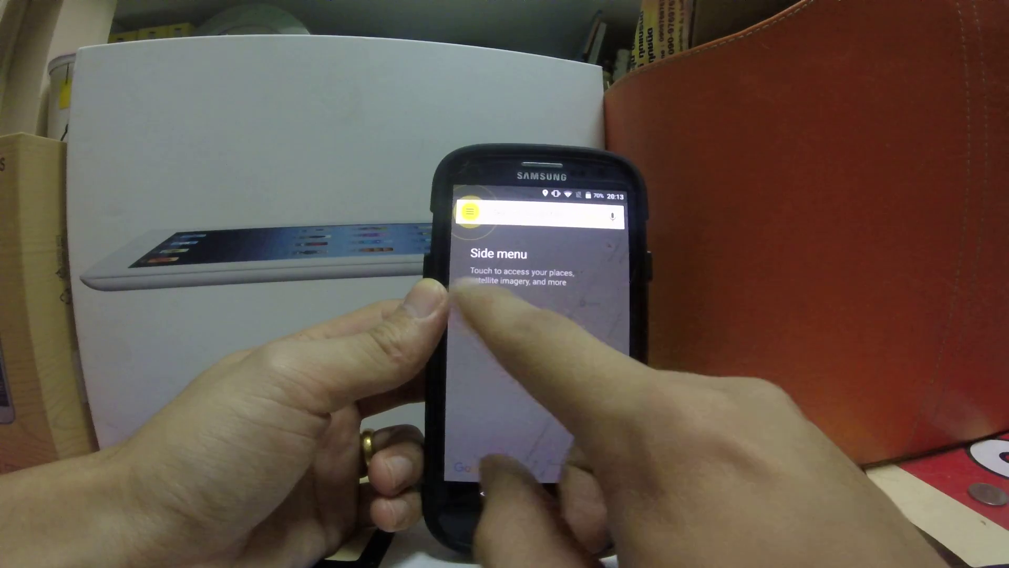
- Dismiss the Maps side-menu tip, then swipe between home screen pages
click(485, 307)
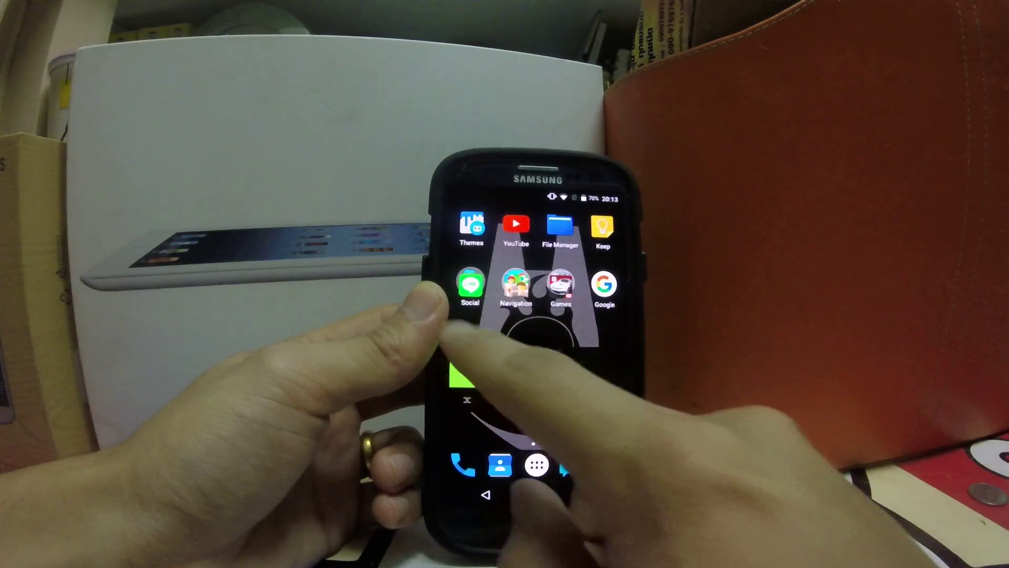
mouse_move(474, 378)
mouse_down()
mouse_move(623, 378)
mouse_move(473, 355)
mouse_up()
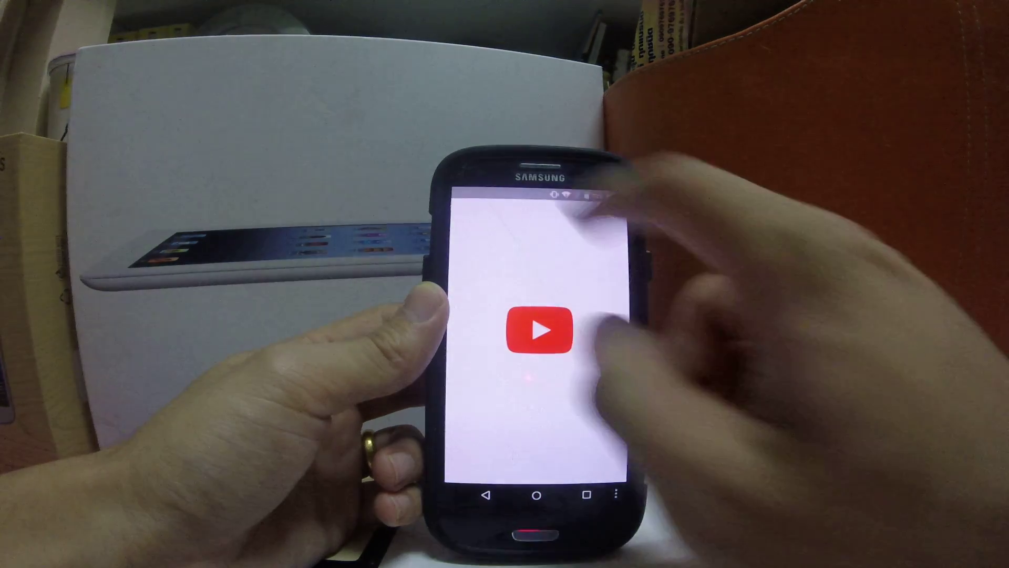
- Pull down notifications, expand the full quick settings panel, then collapse it
drag(552, 197, 560, 260)
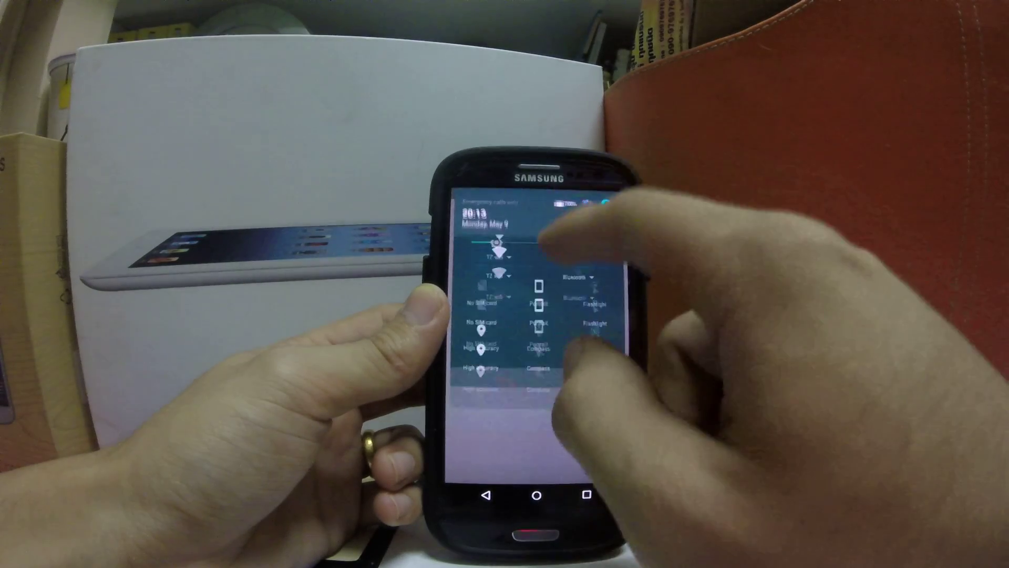
drag(552, 252, 557, 410)
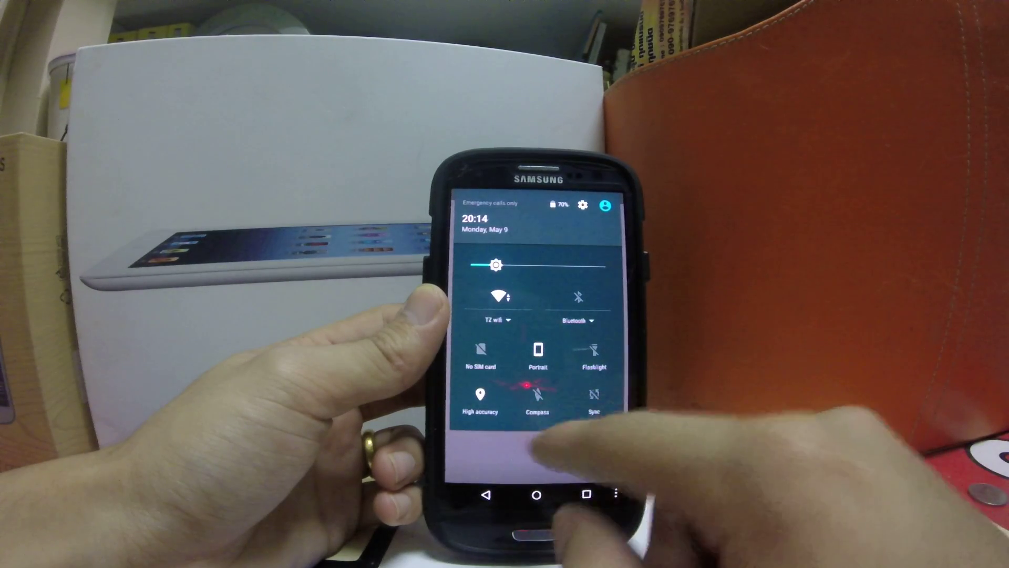
drag(551, 395, 552, 237)
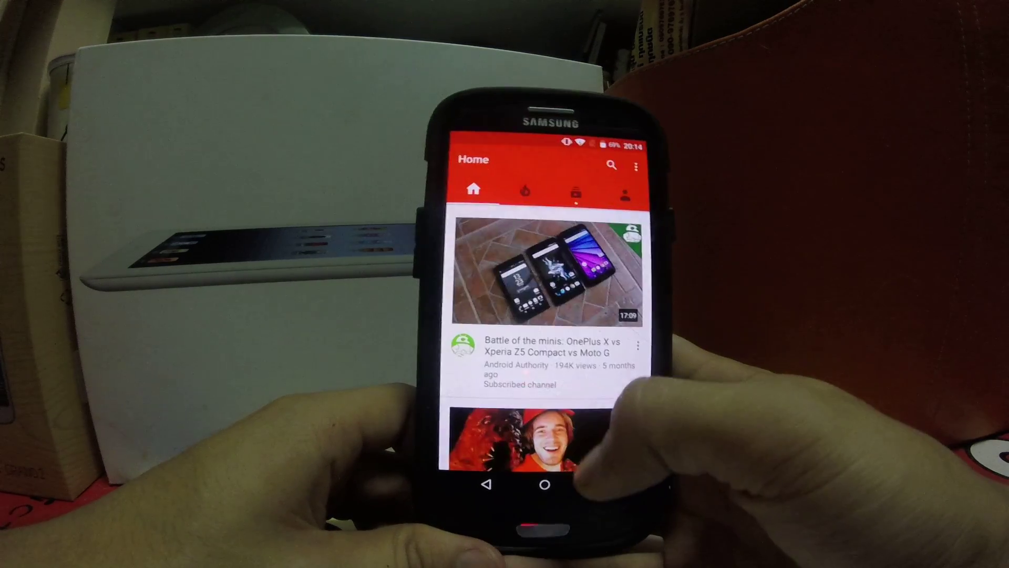
scroll(552, 339, down, 3)
scroll(552, 339, up, 3)
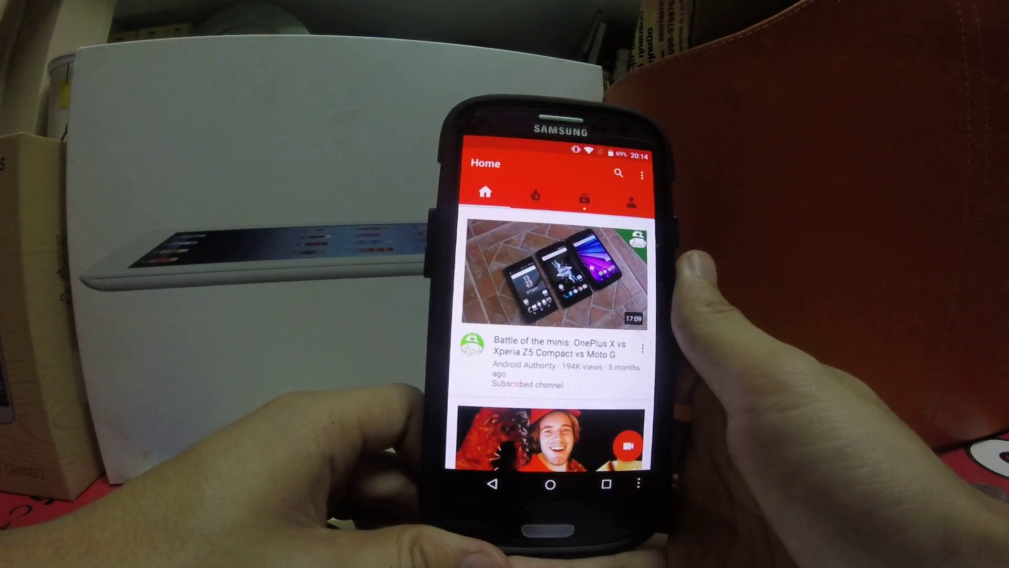
- Play the first feed video, raise the volume two steps, and reshow its details
click(552, 367)
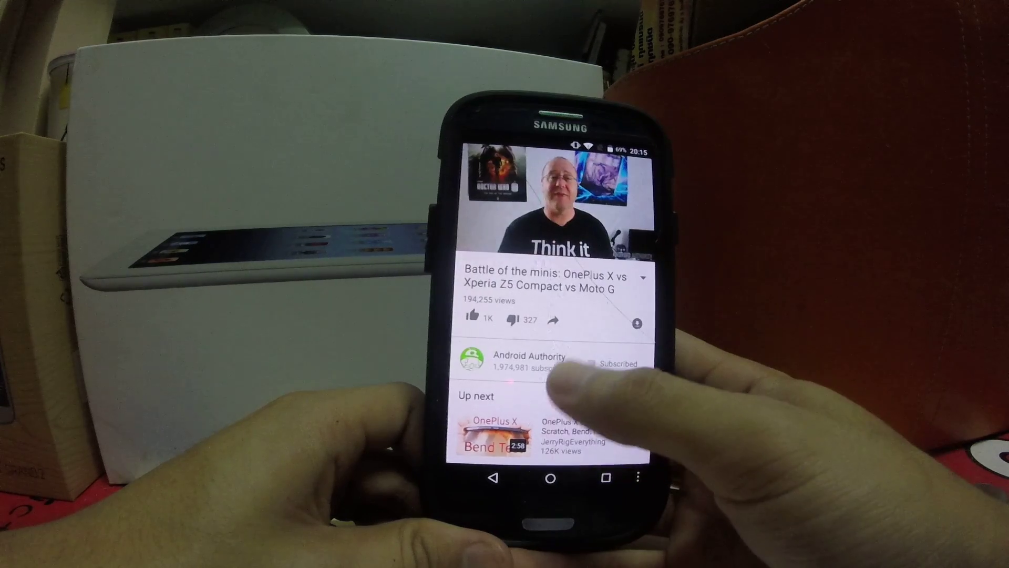
scroll(544, 371, down, 2)
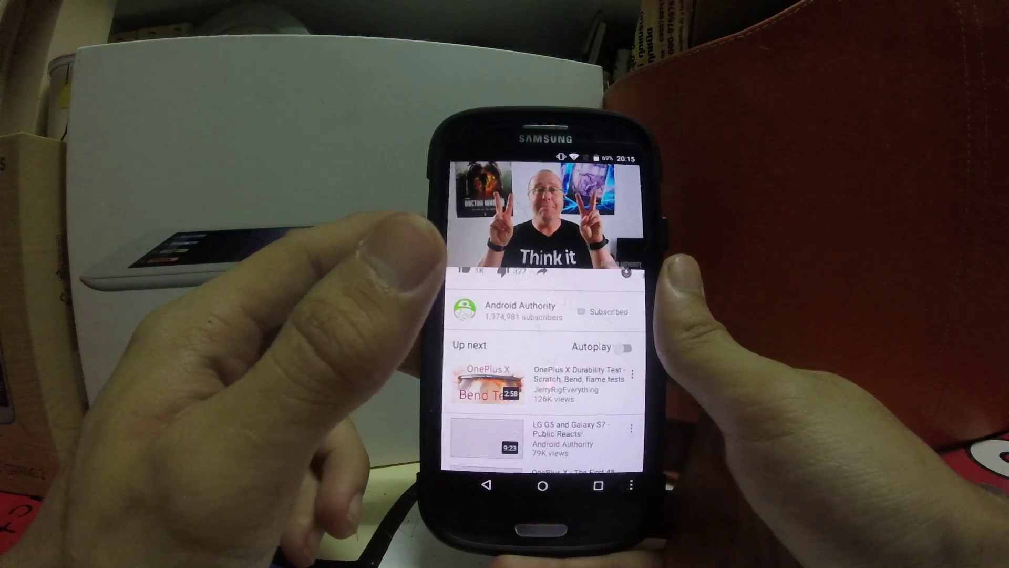
scroll(544, 371, up, 1)
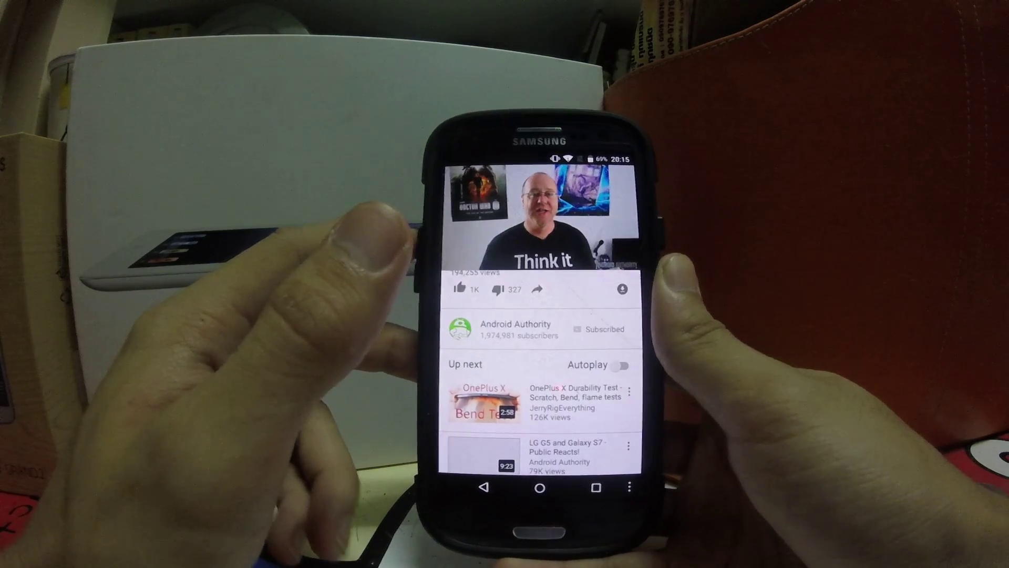
key(XF86AudioRaiseVolume)
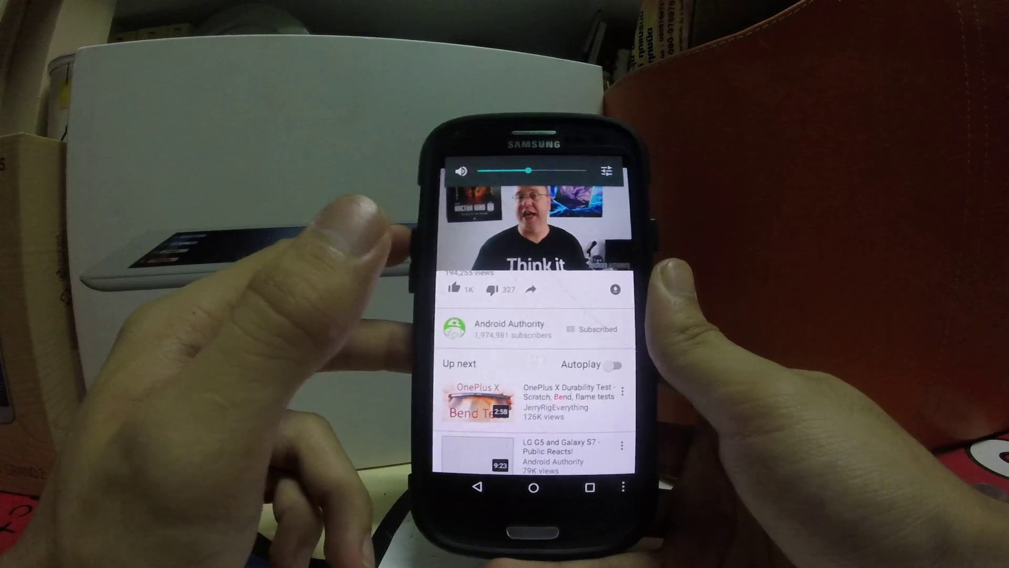
key(XF86AudioRaiseVolume)
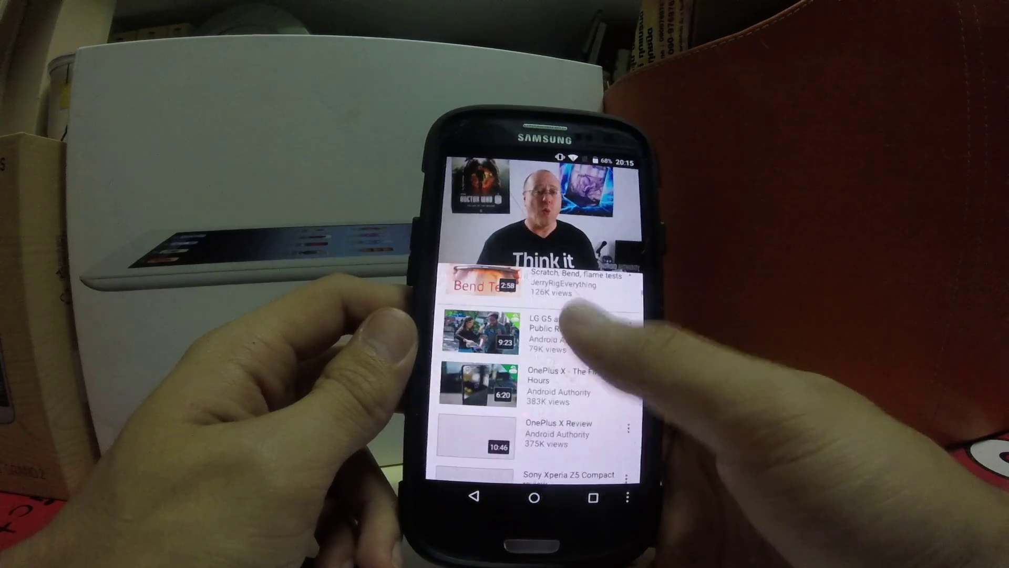
click(551, 367)
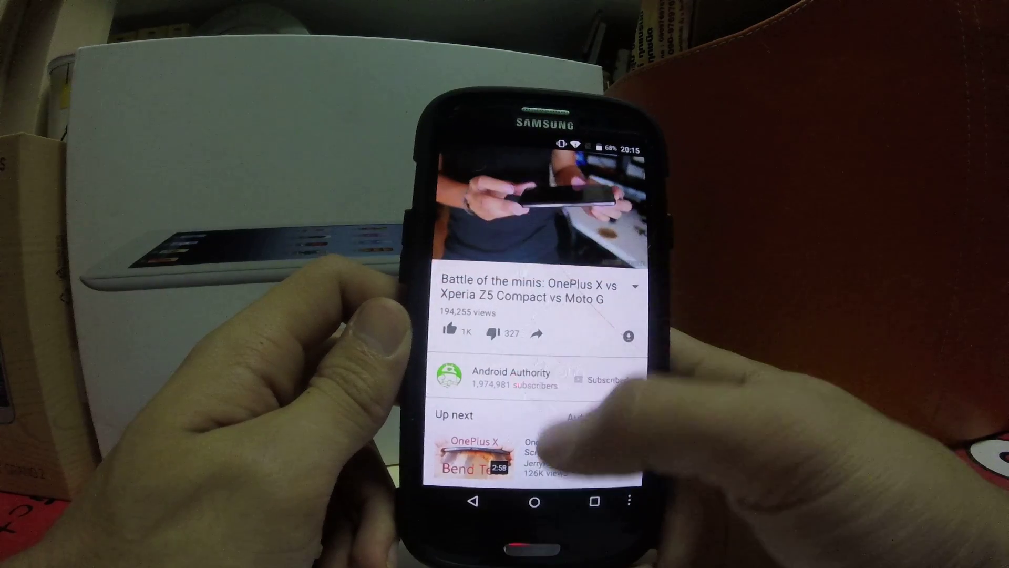
scroll(552, 387, down, 2)
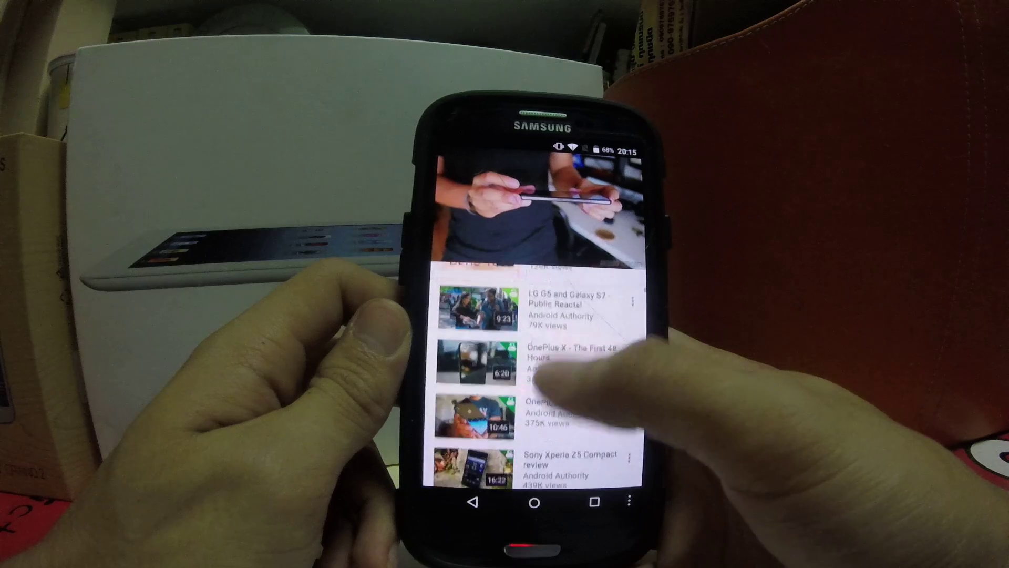
scroll(552, 387, up, 5)
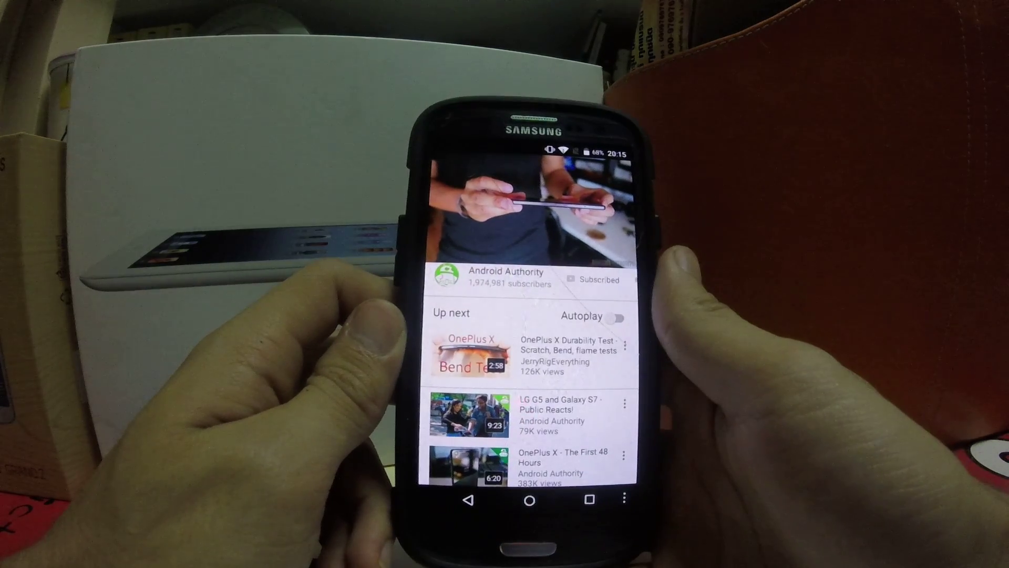
scroll(532, 355, up, 2)
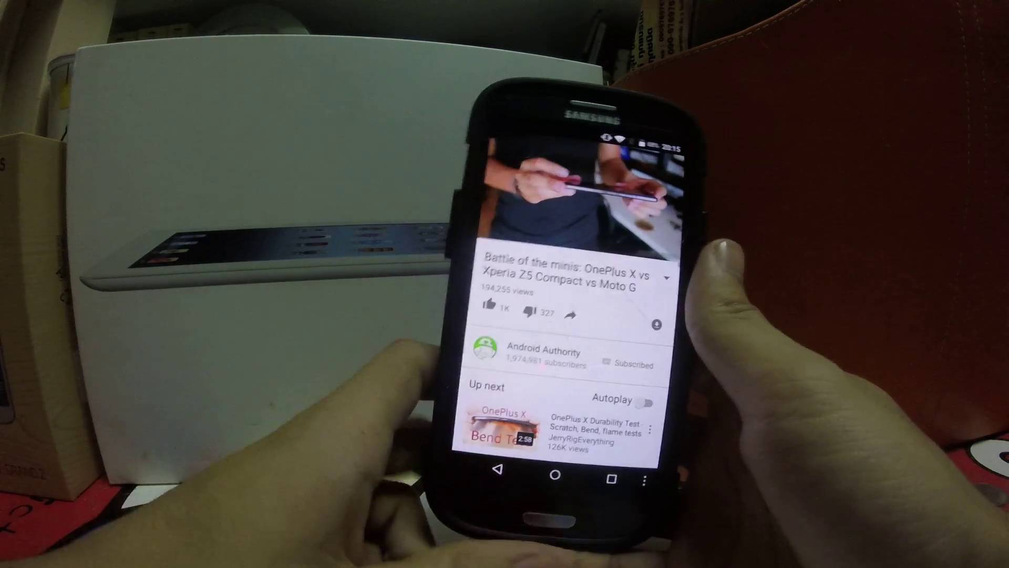